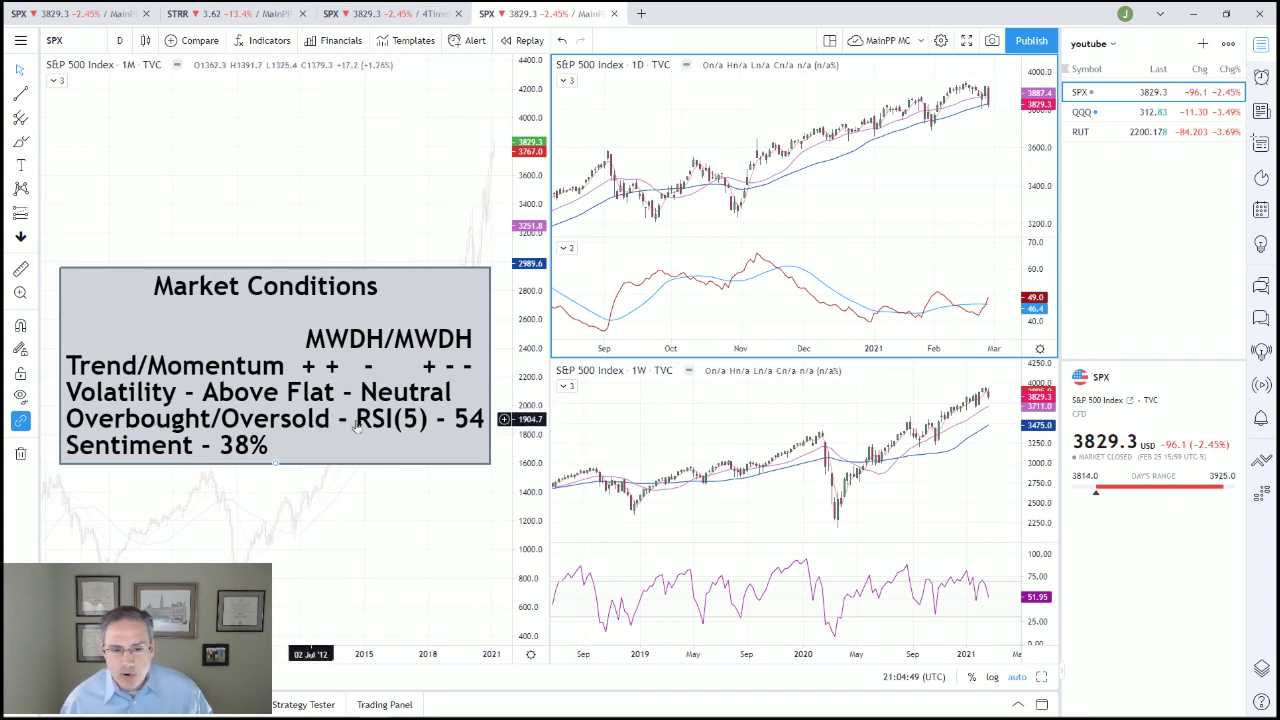
# Switch to the 4TimeFrames layout for SPX and make its weekly chart active
pyautogui.click(940, 510)
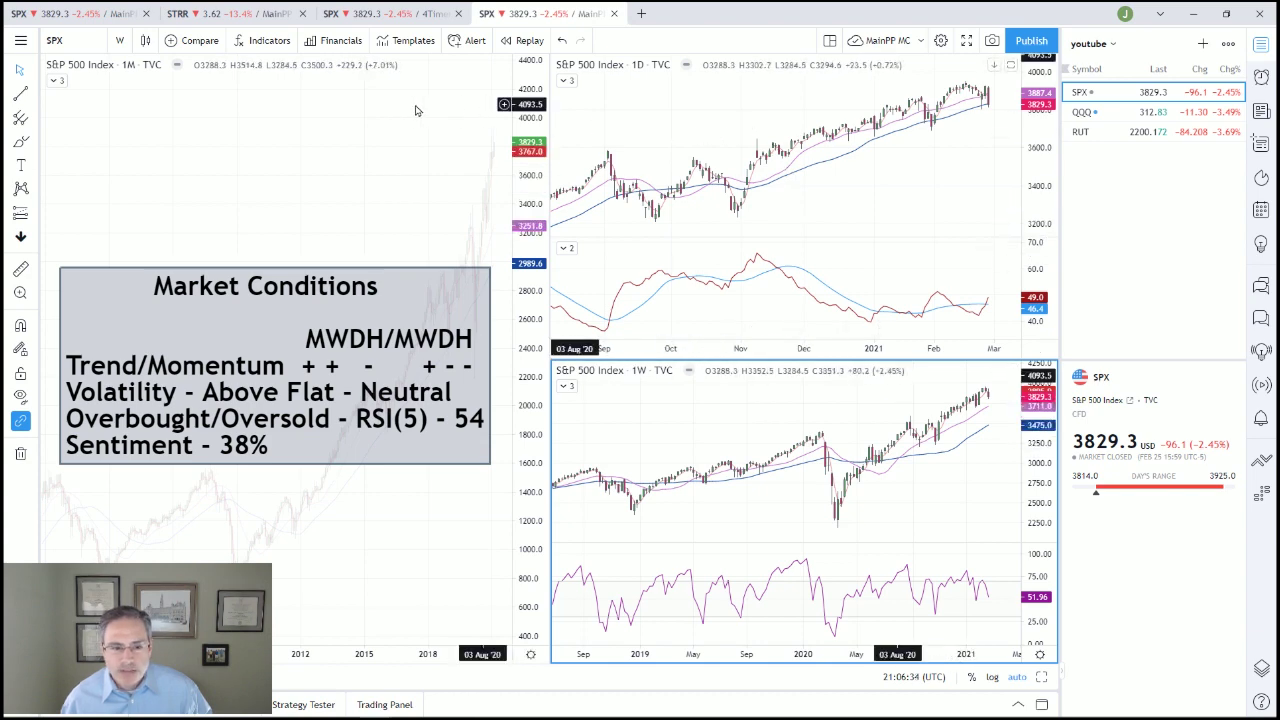
pyautogui.click(366, 16)
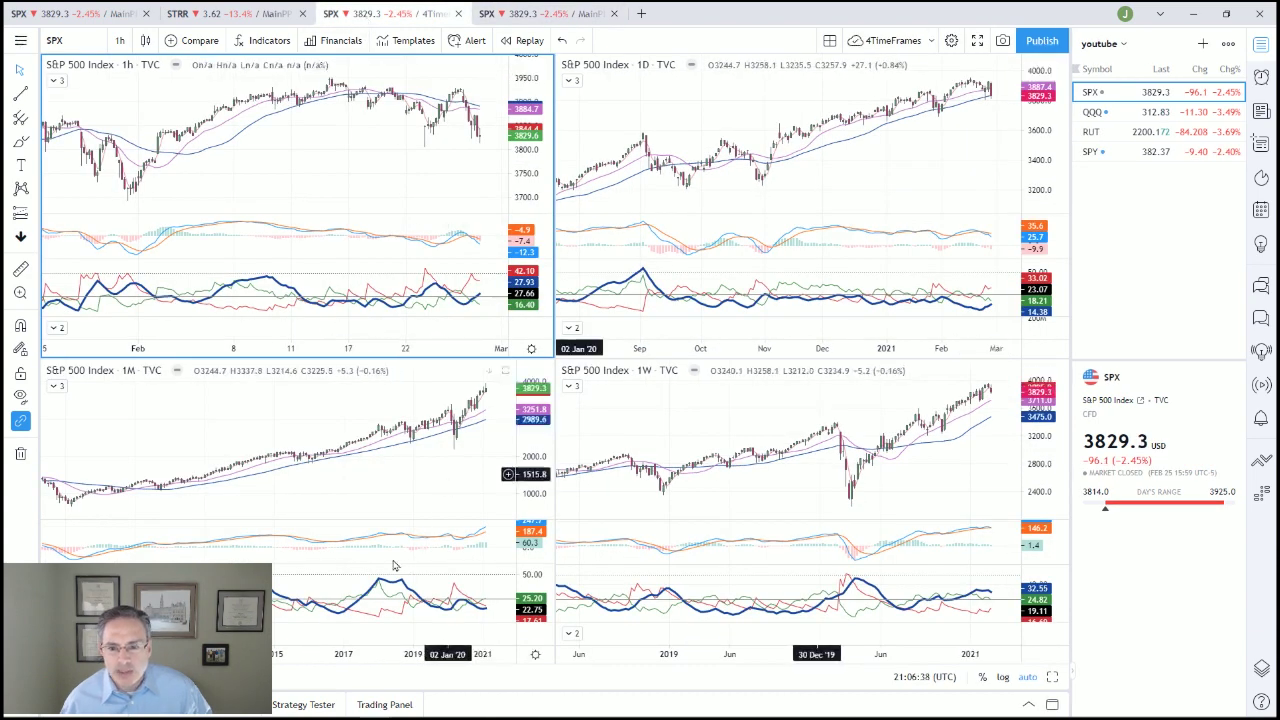
pyautogui.click(790, 496)
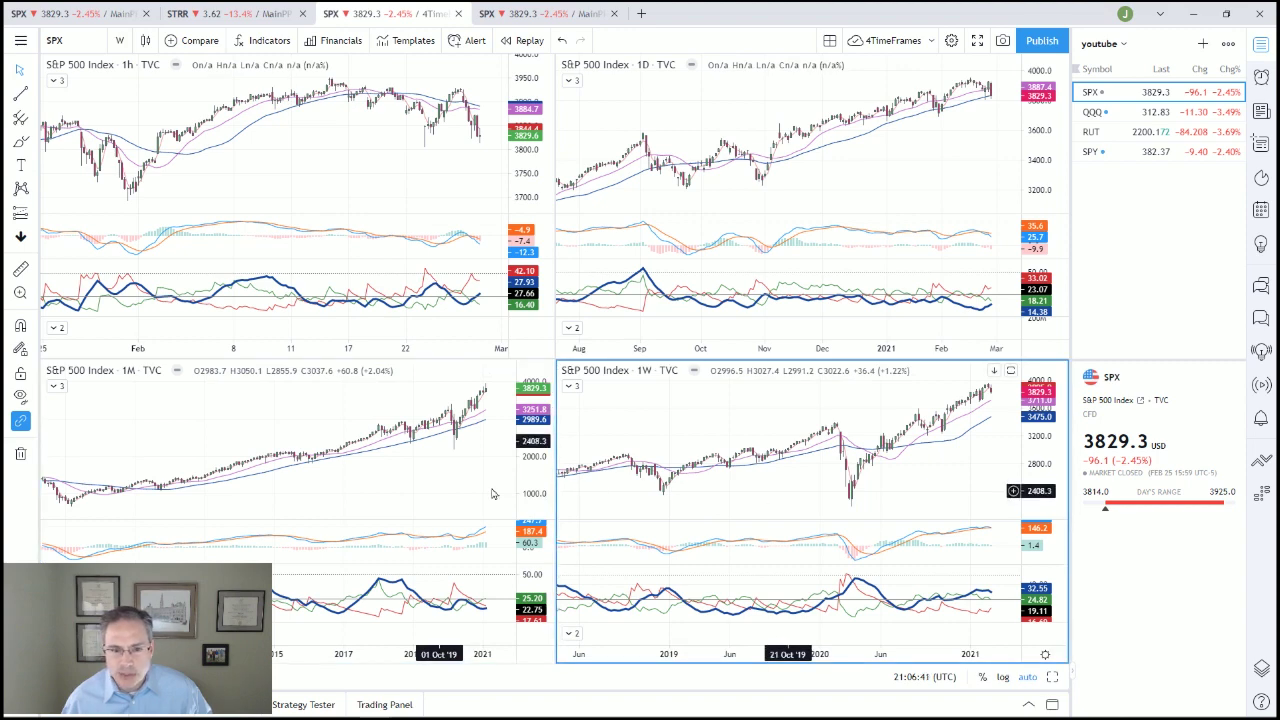
# Examine the long-term trend on the S&P 500 monthly chart at full size, and return to the four-chart view
pyautogui.click(441, 493)
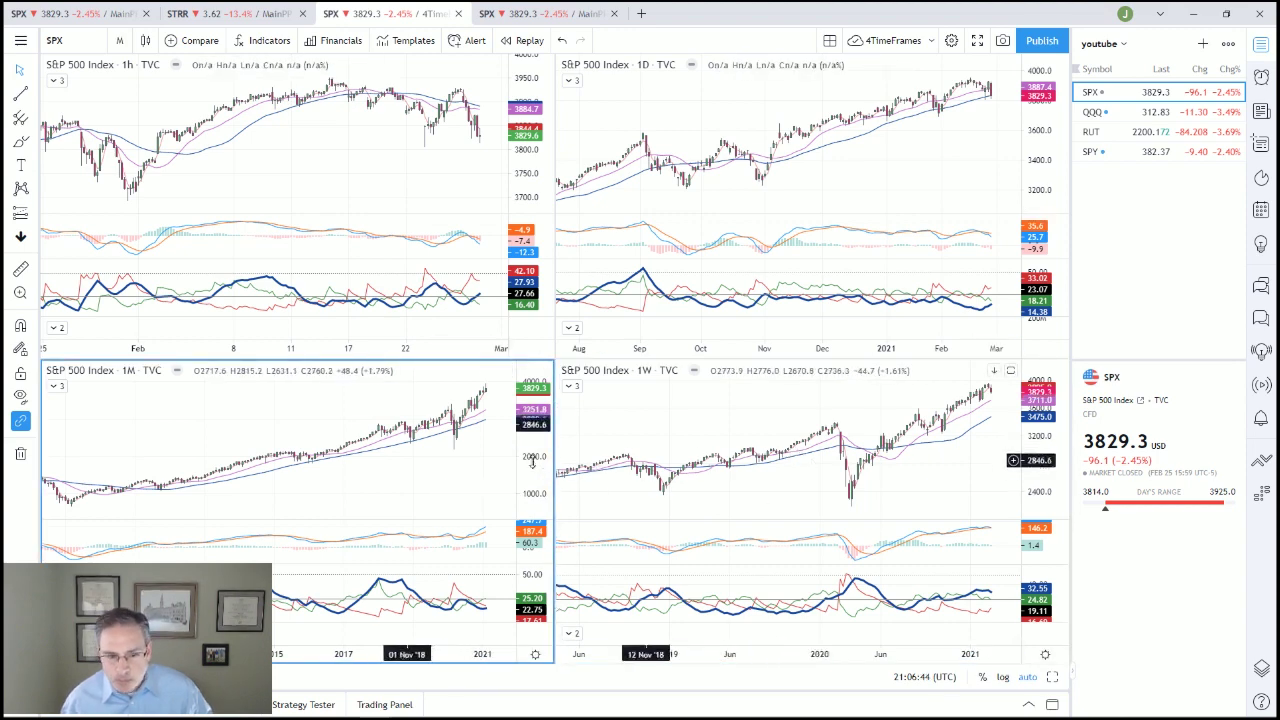
pyautogui.scroll(1, 468, 463)
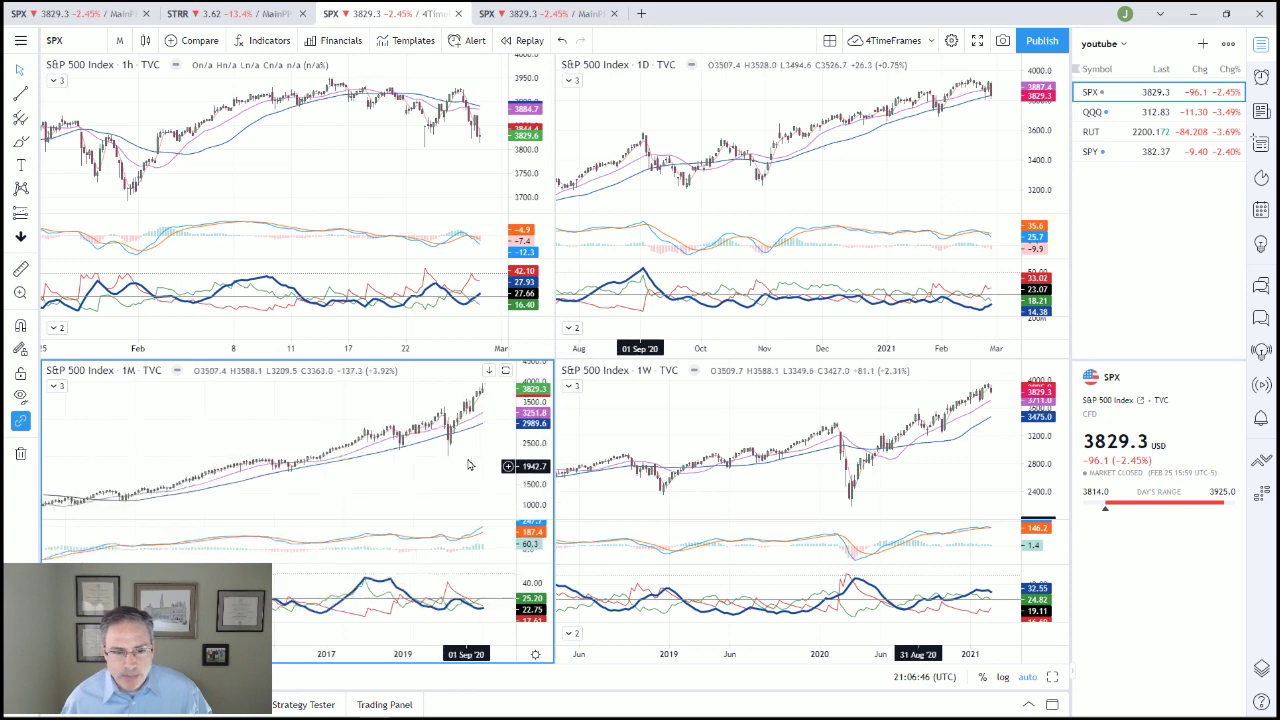
pyautogui.scroll(-2, 468, 463)
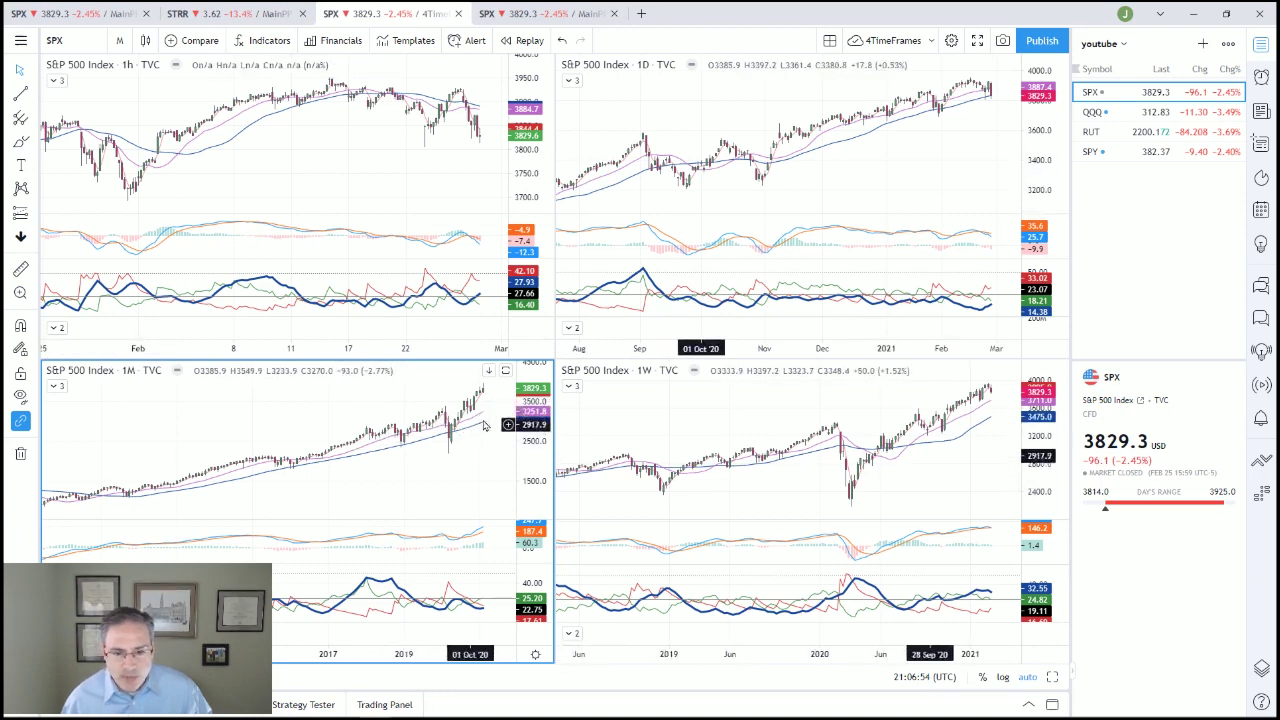
pyautogui.scroll(1, 478, 428)
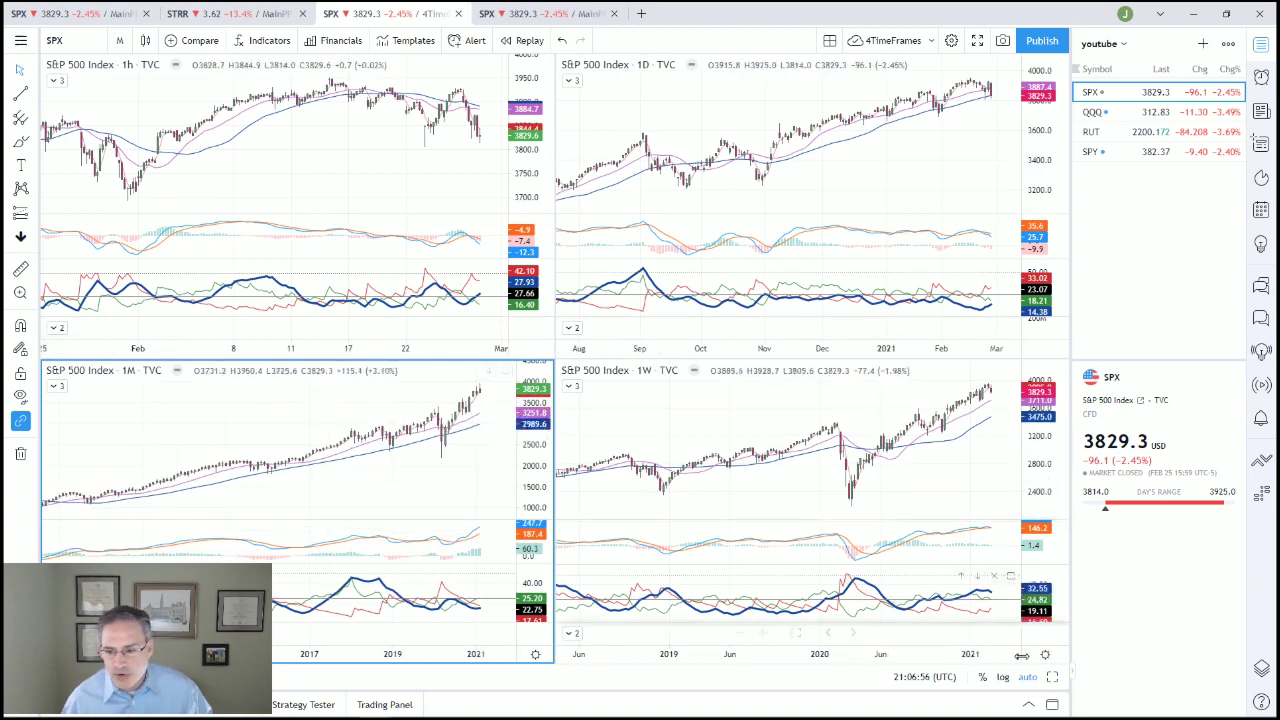
pyautogui.click(1051, 679)
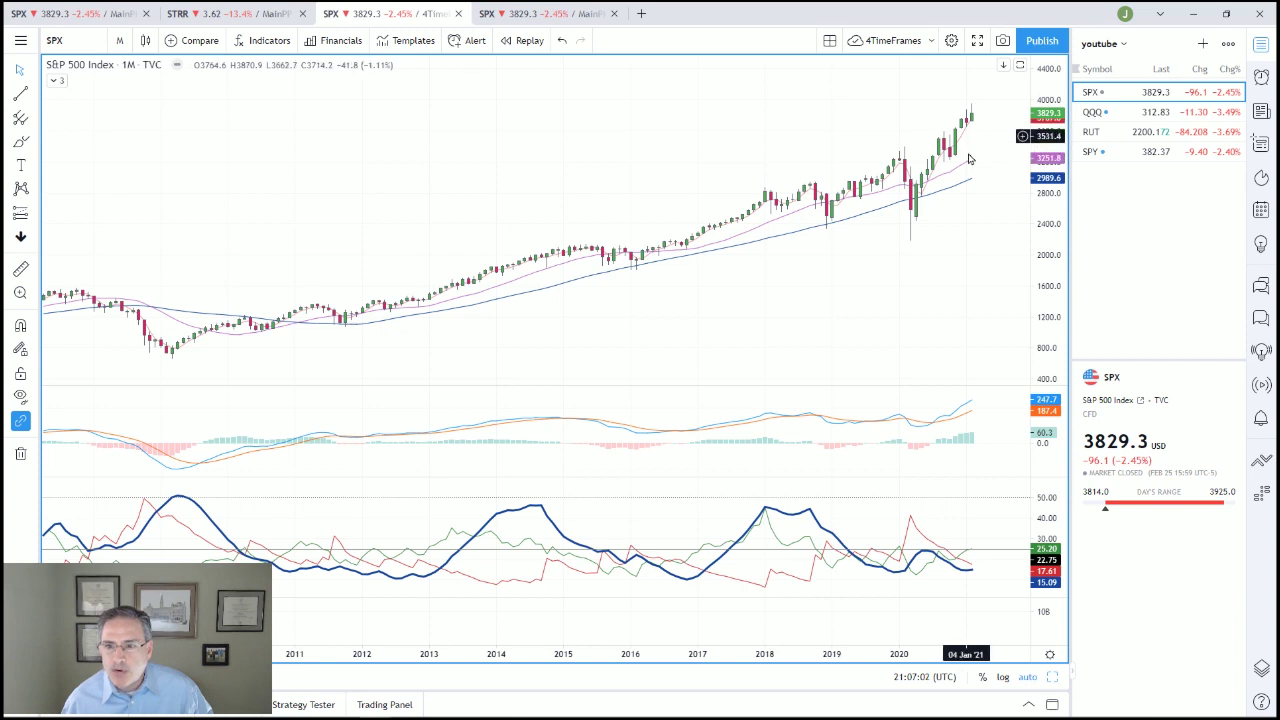
pyautogui.scroll(-2, 957, 207)
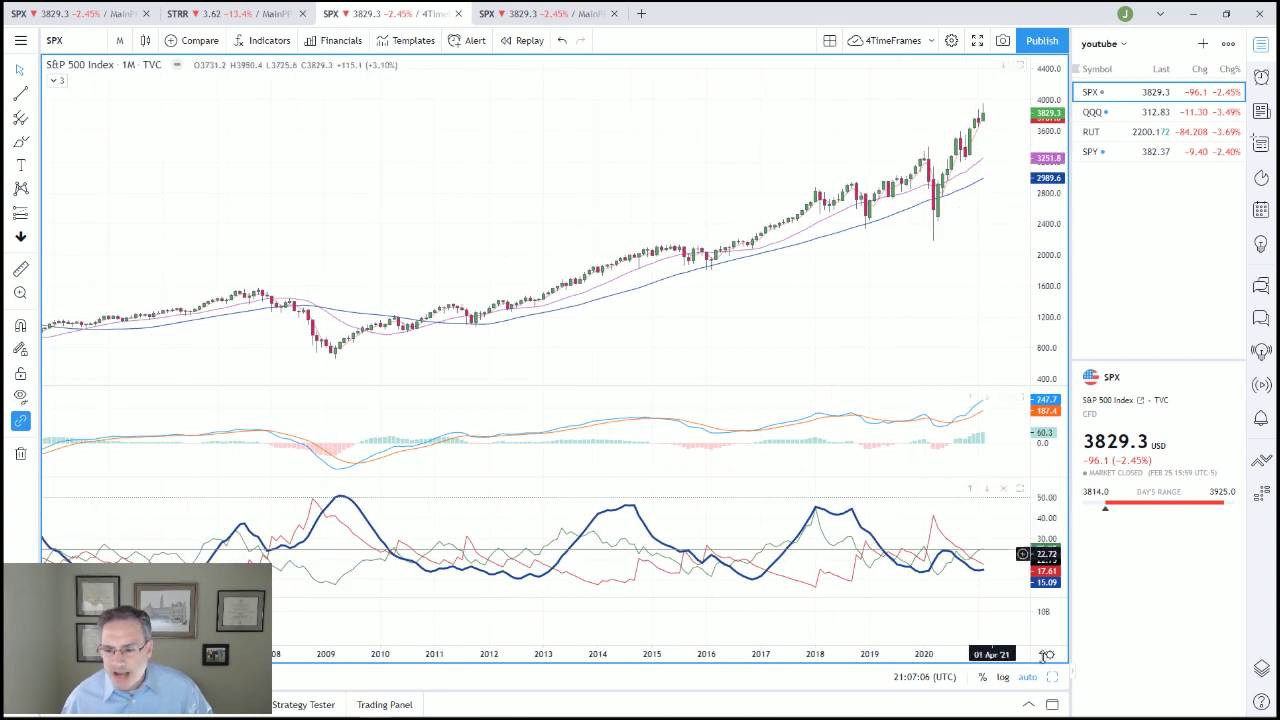
pyautogui.click(1052, 679)
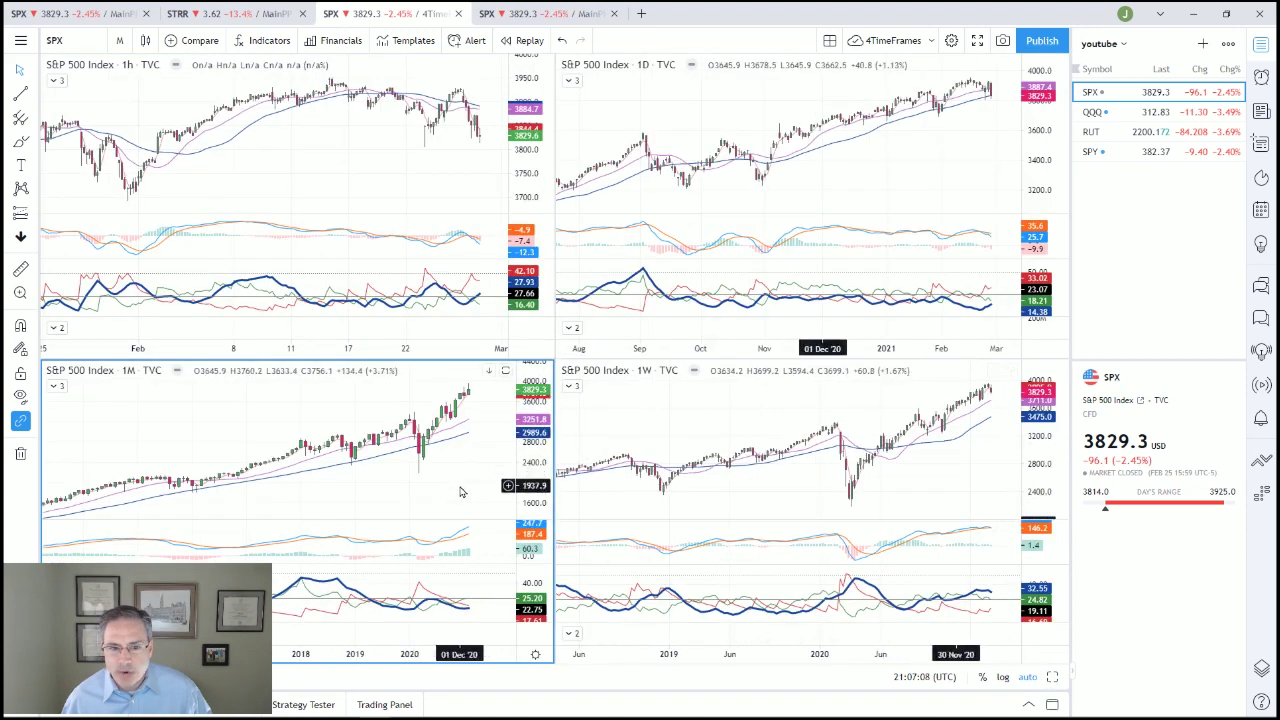
# Inspect the S&P 500 weekly chart with its moving averages and indicators at full size, and restore the four-chart view
pyautogui.click(986, 457)
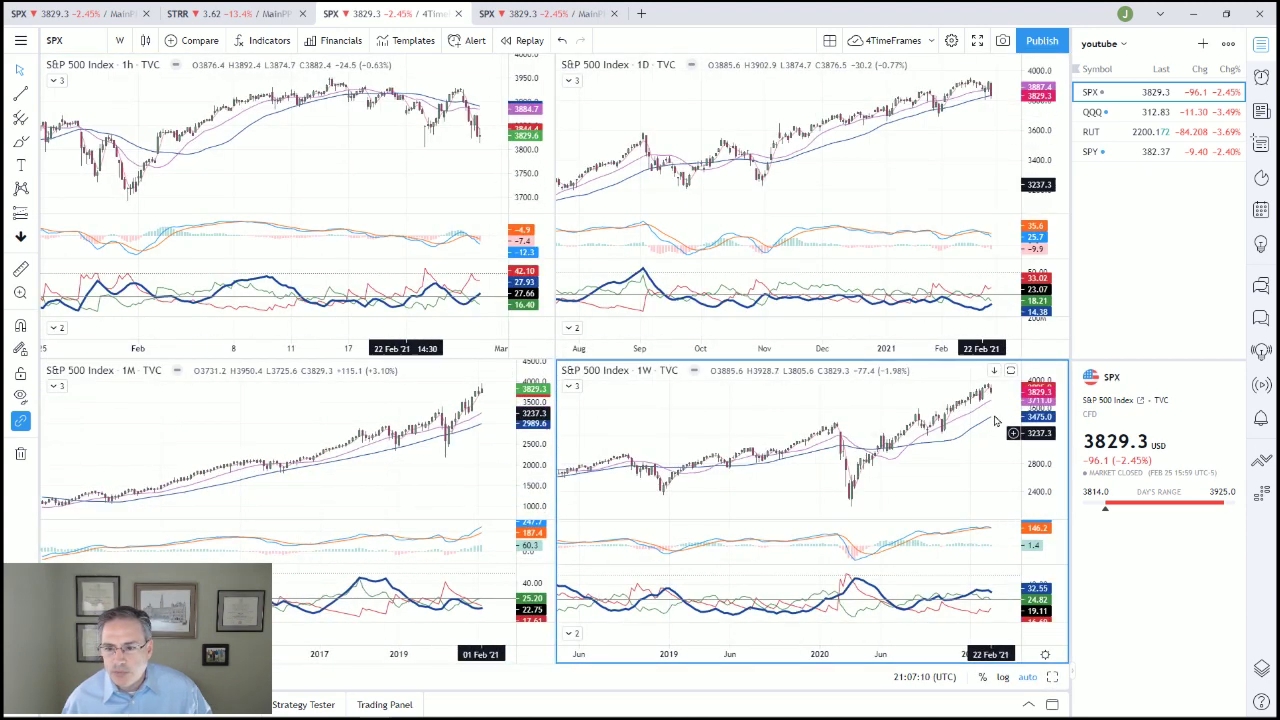
pyautogui.click(1051, 678)
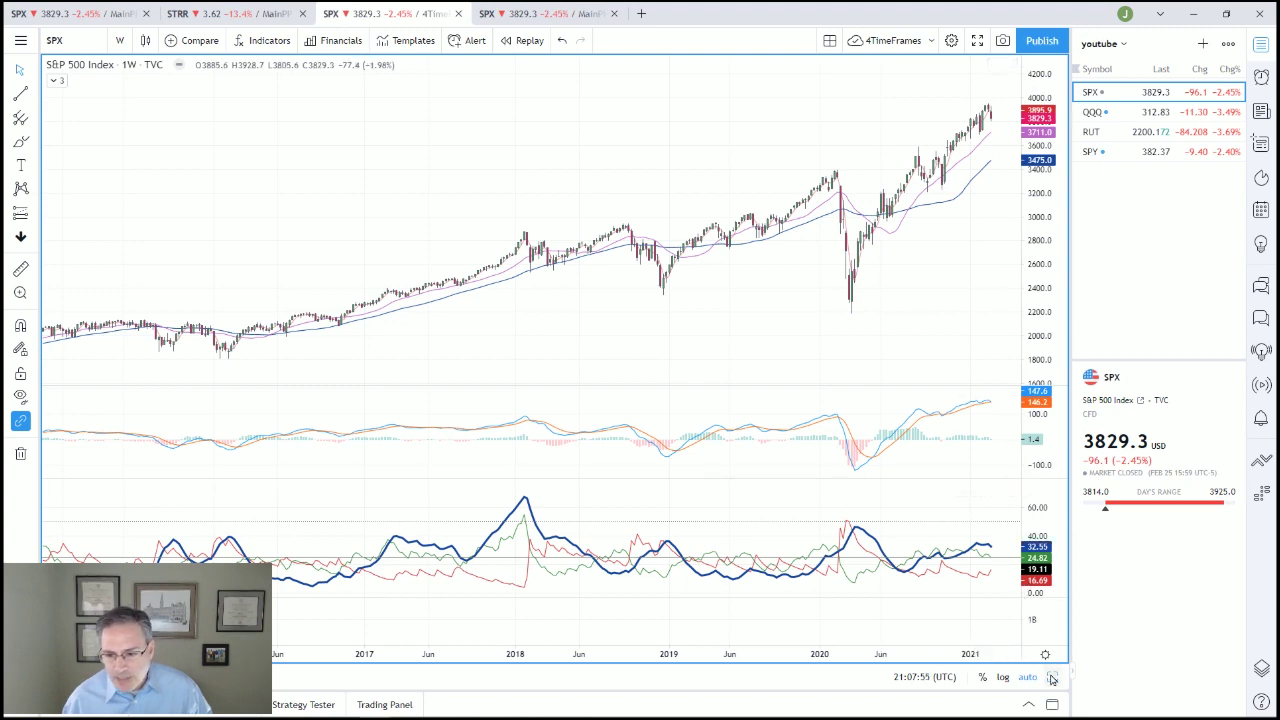
pyautogui.hotkey('alt', 'Return')
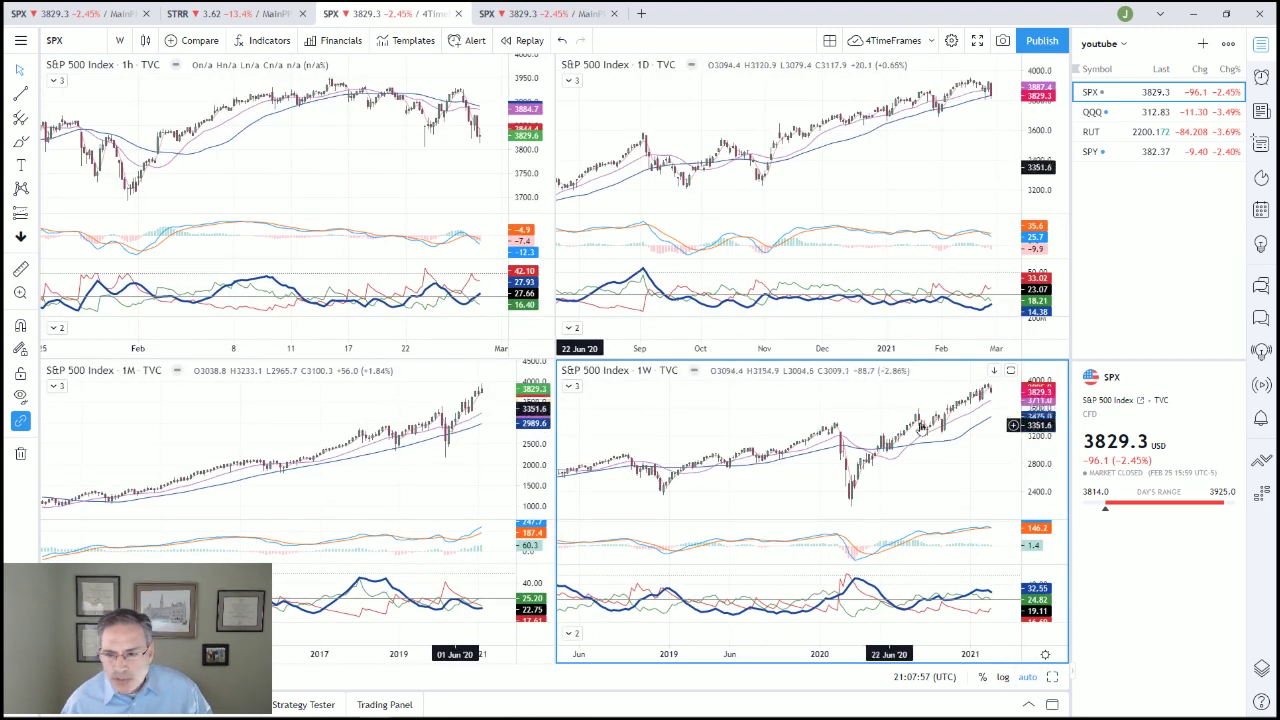
pyautogui.scroll(-1, 469, 488)
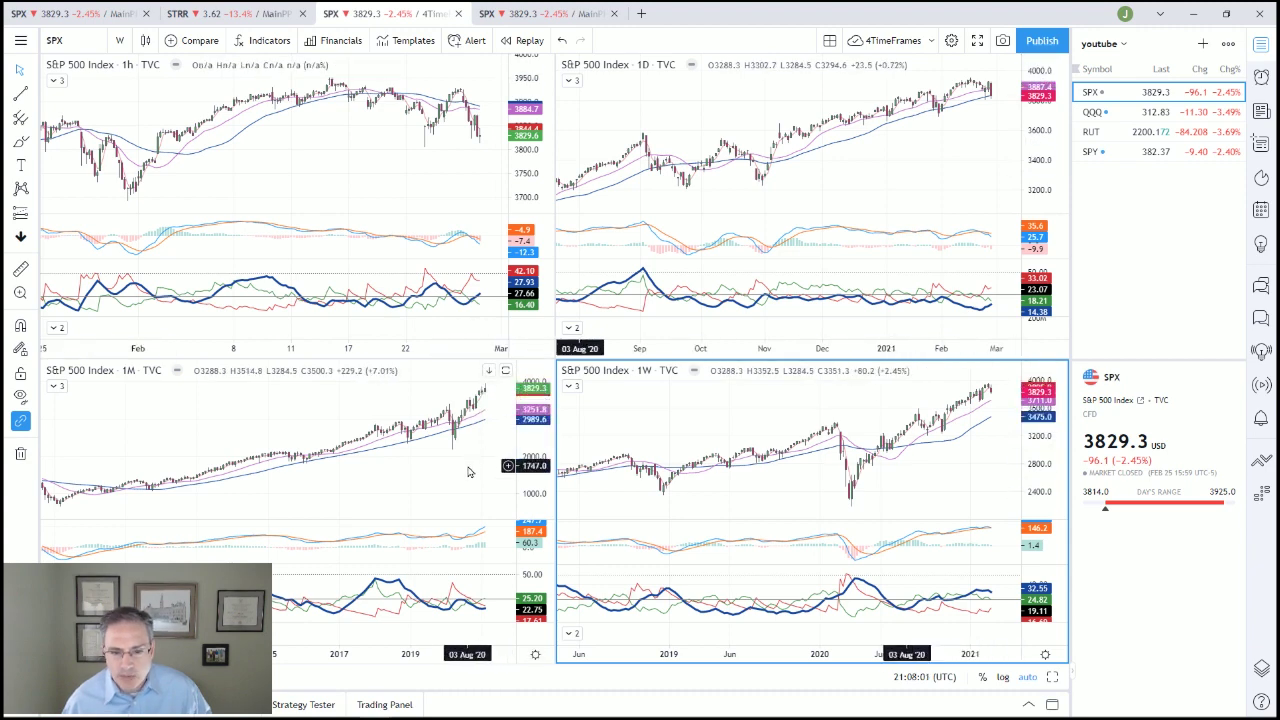
# Examine the S&P 500 daily chart at full size over a longer date range, and restore the four-chart view
pyautogui.click(845, 189)
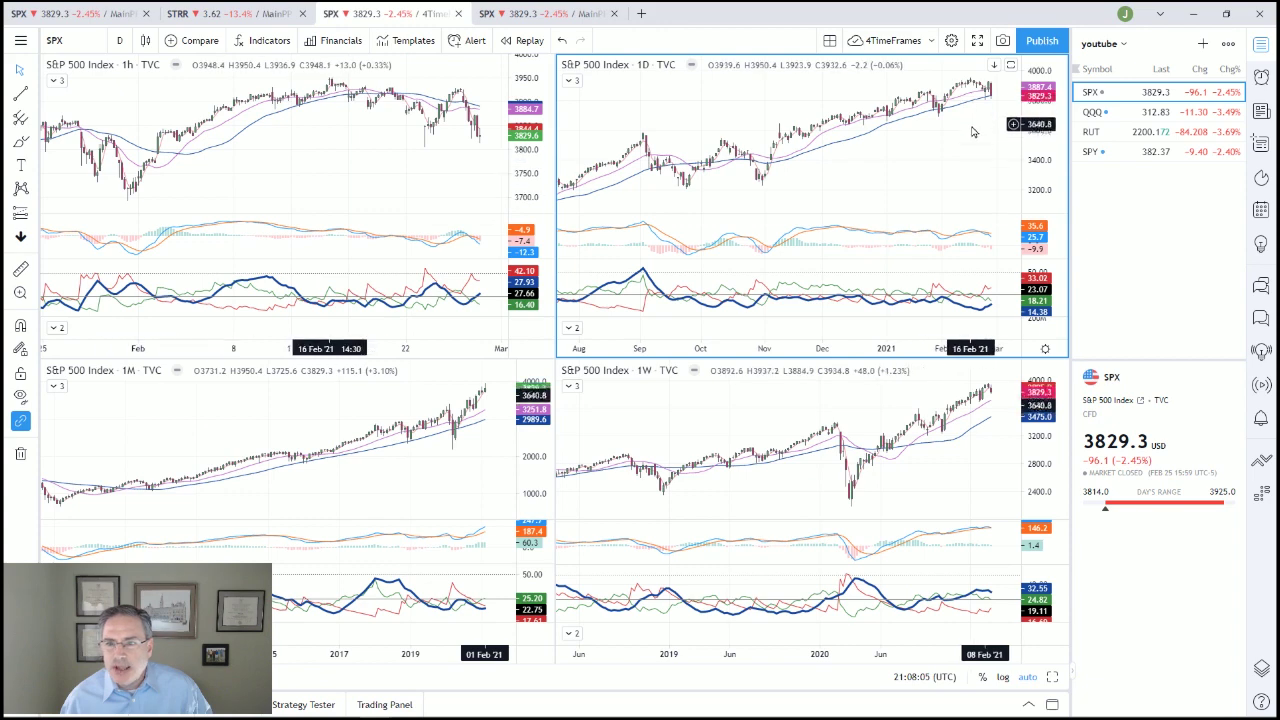
pyautogui.click(1054, 679)
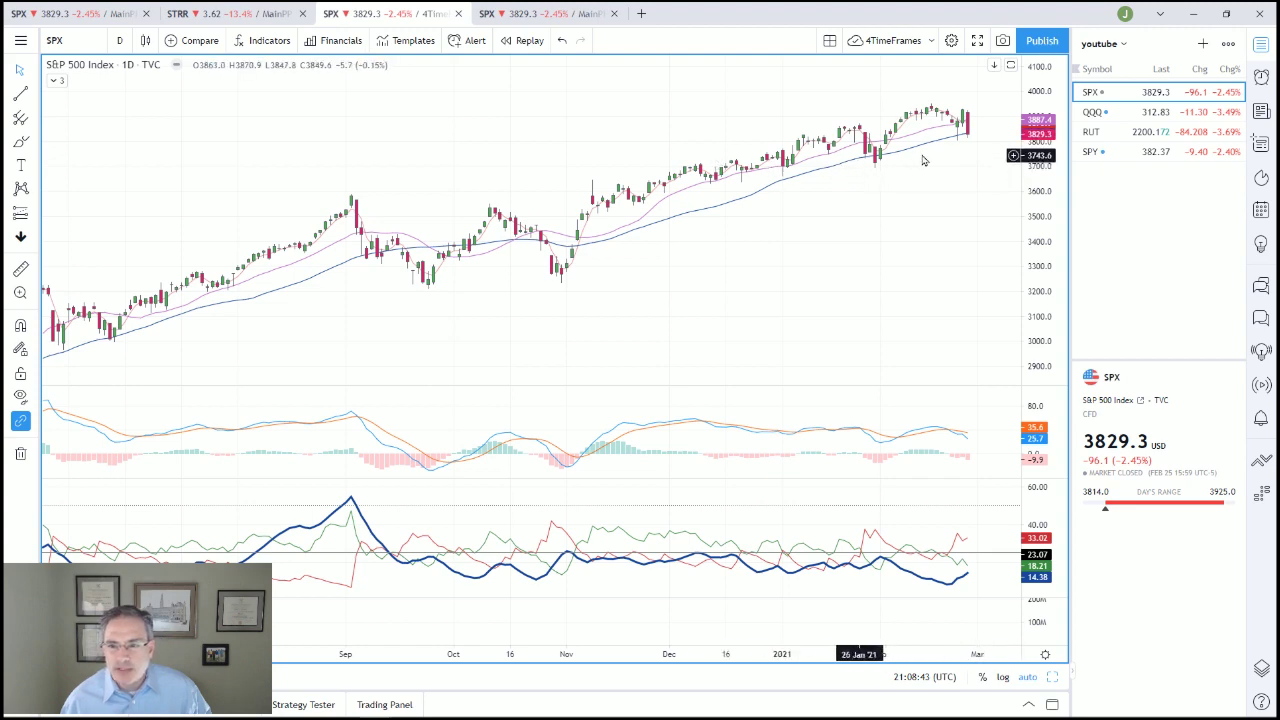
pyautogui.scroll(-2, 952, 178)
pyautogui.scroll(-2, 945, 182)
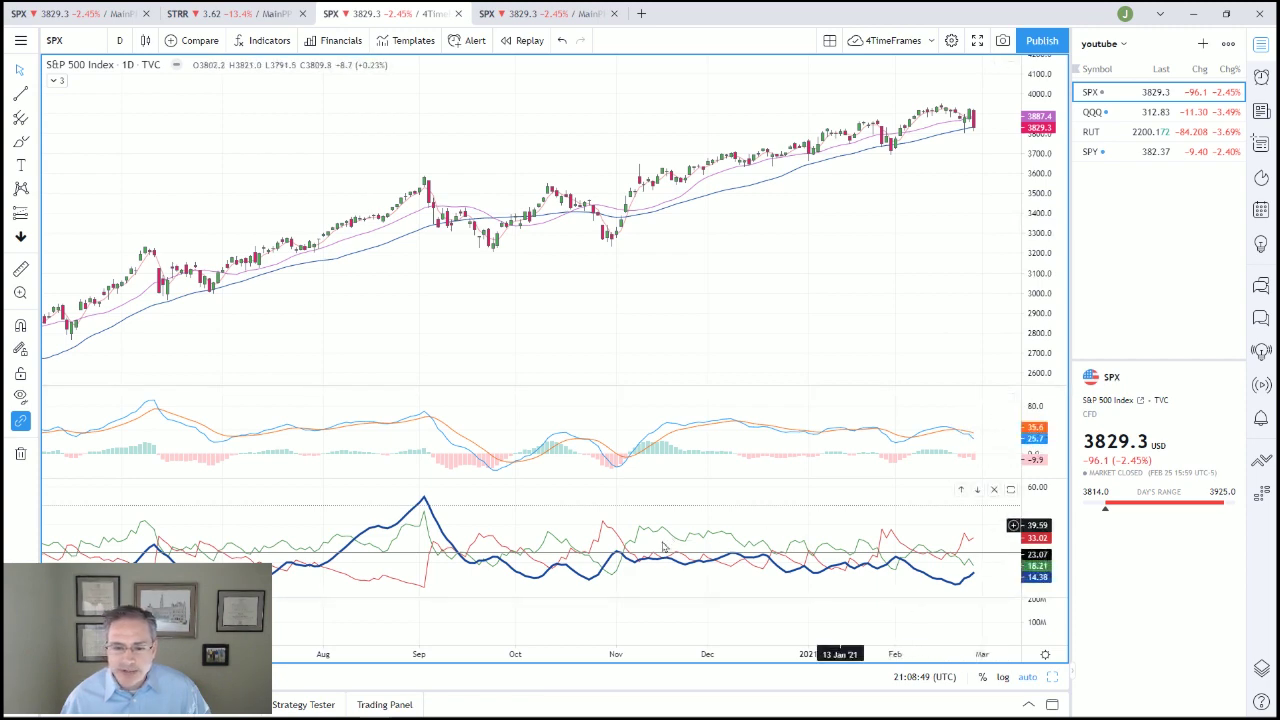
pyautogui.scroll(-3, 917, 240)
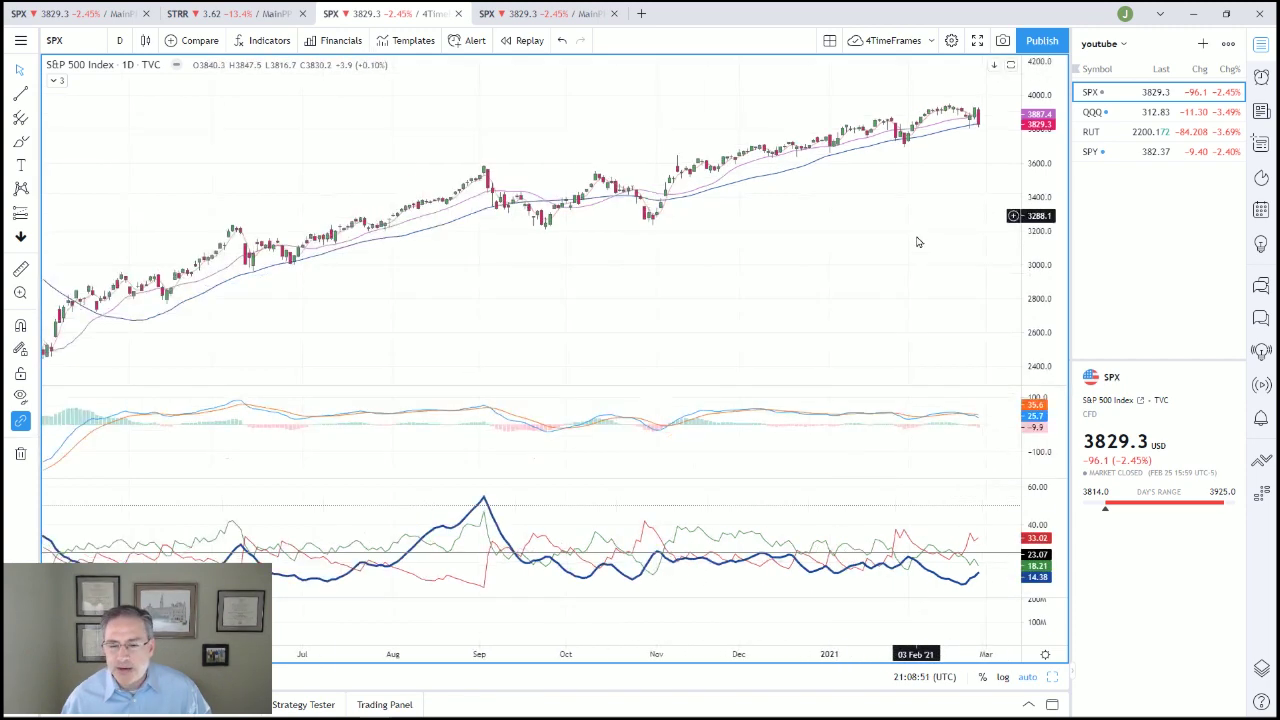
pyautogui.scroll(2, 917, 240)
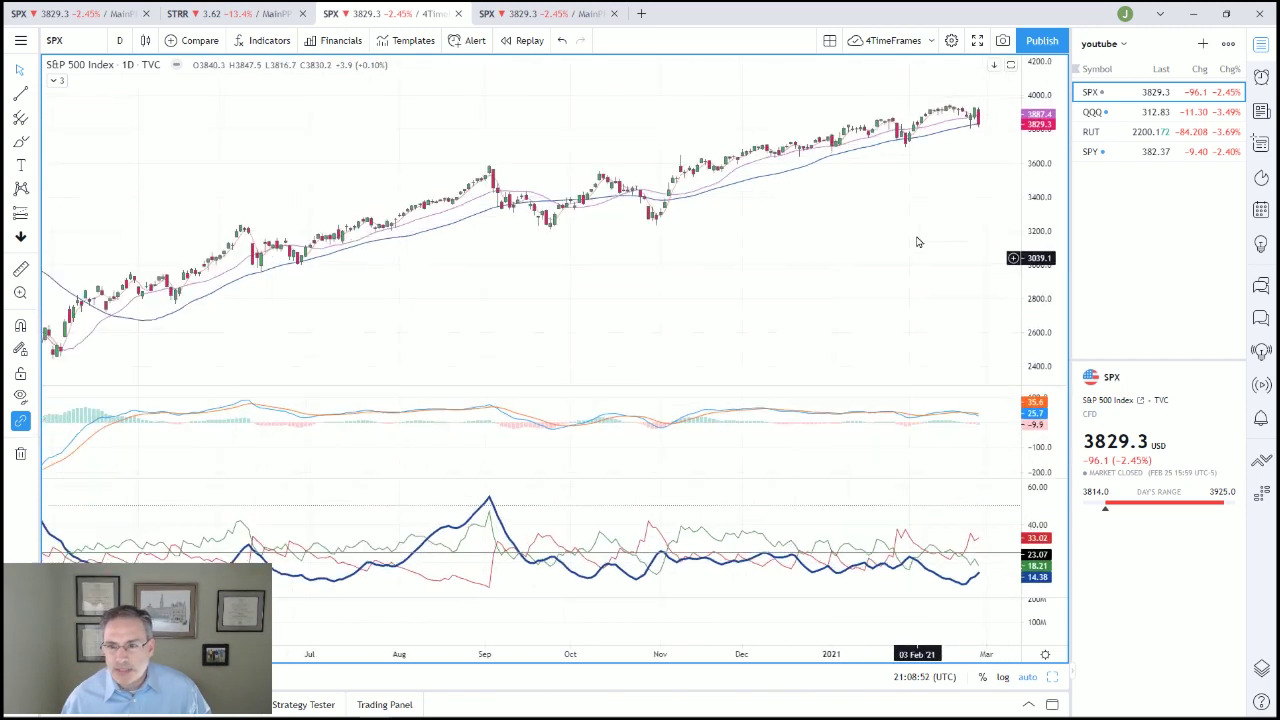
pyautogui.click(1053, 678)
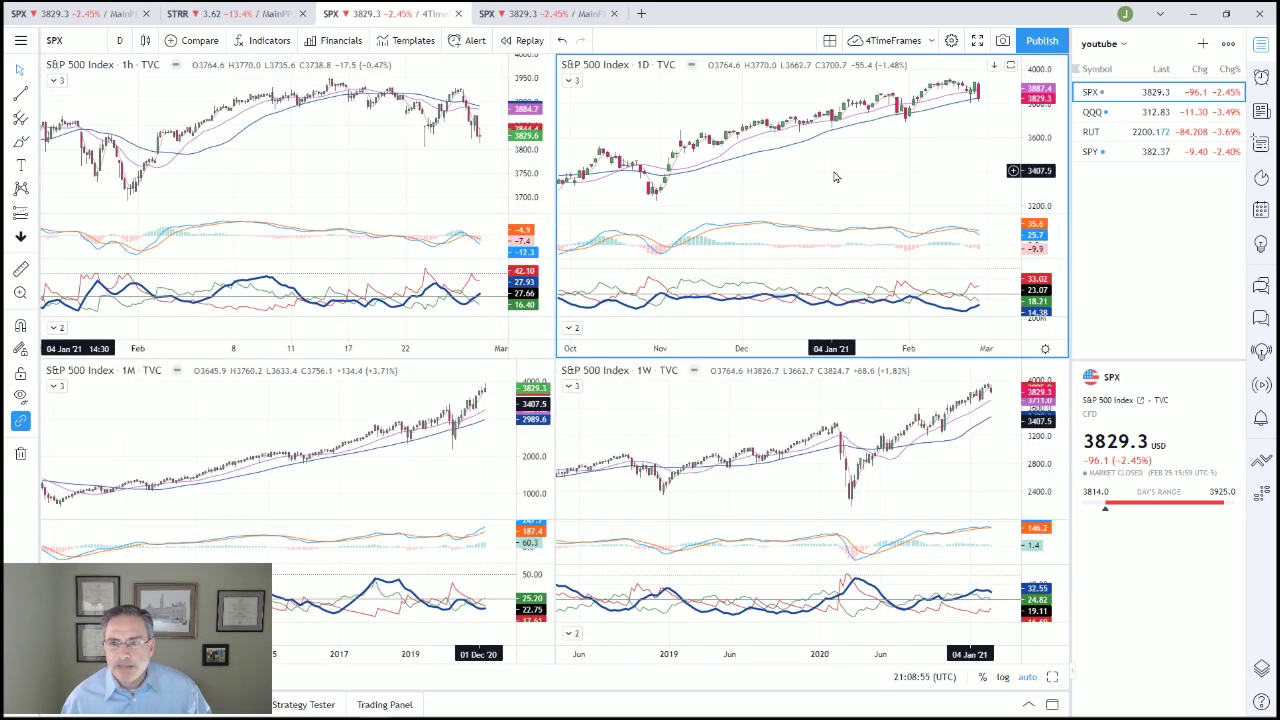
# Review the hourly chart's recent price action at full size, and bring back the four-chart view
pyautogui.click(433, 162)
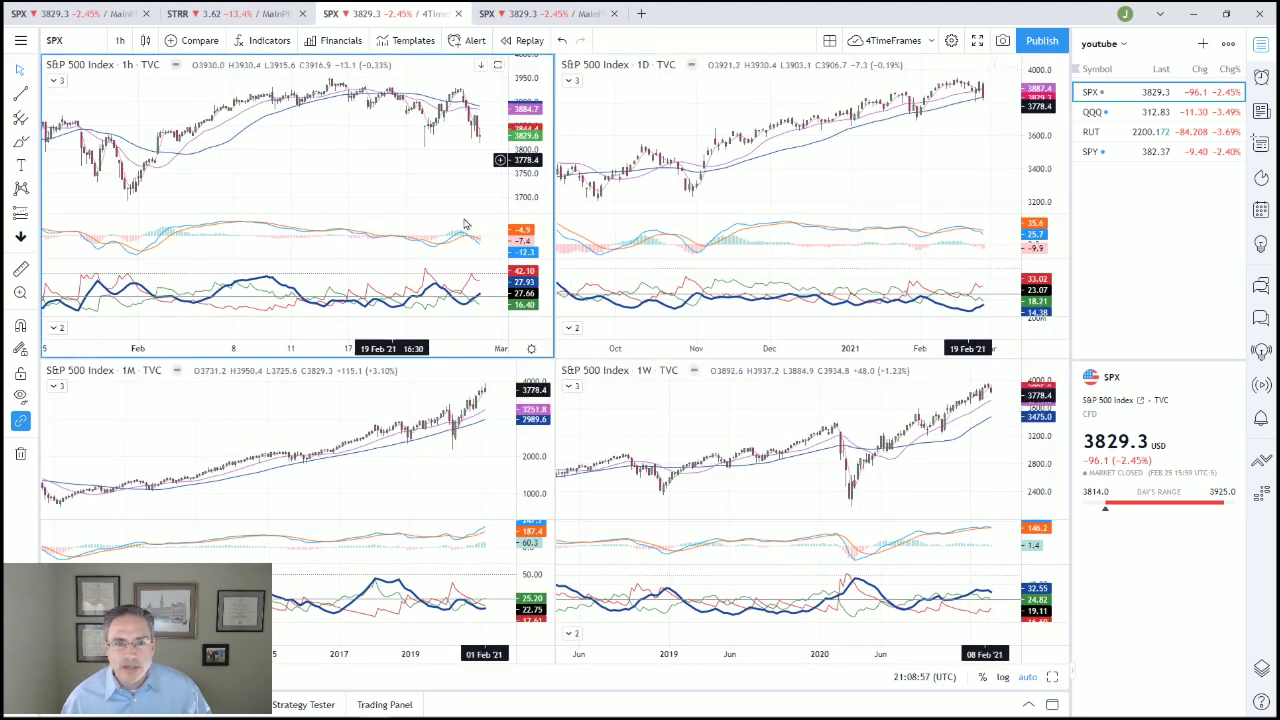
pyautogui.click(1053, 677)
pyautogui.scroll(2, 851, 243)
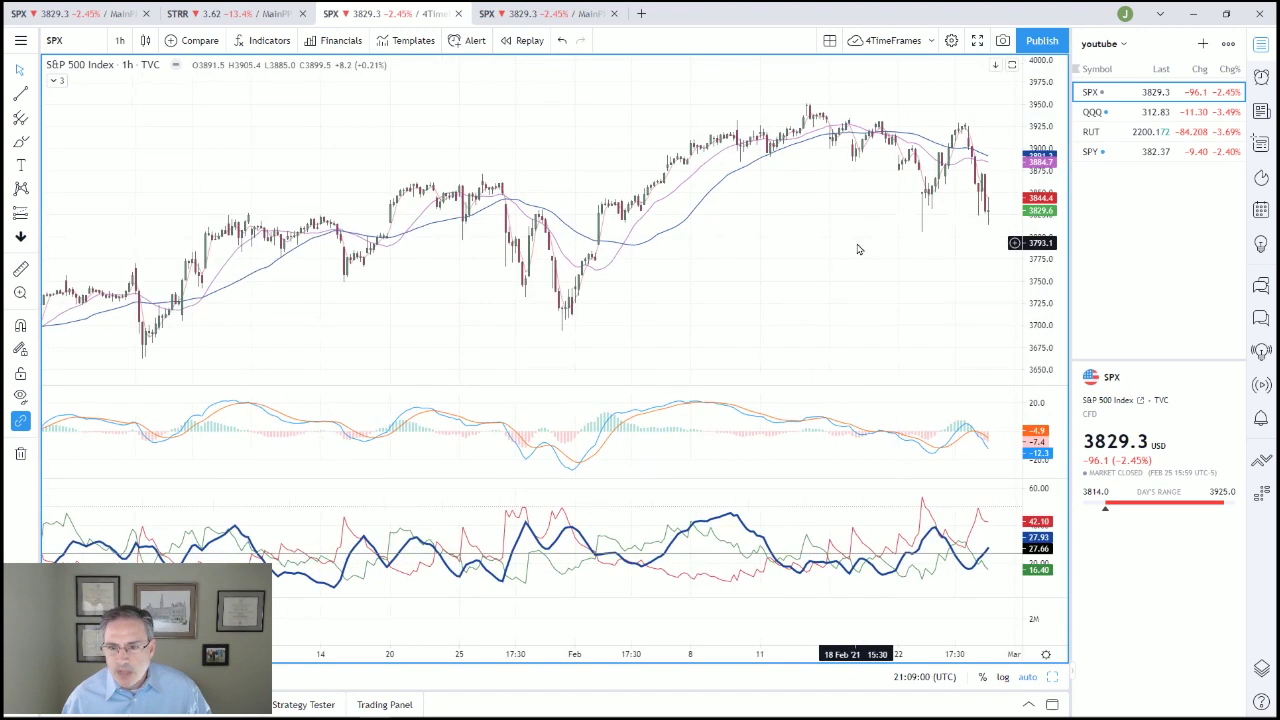
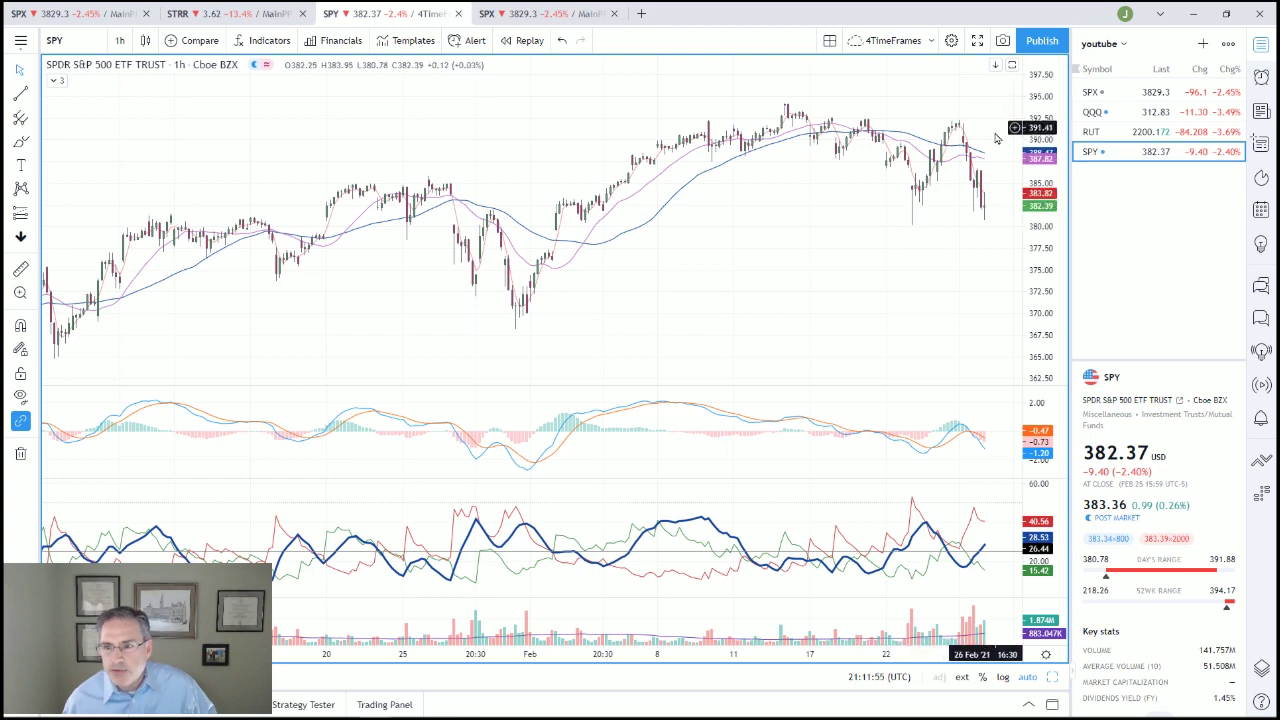
pyautogui.click(1051, 679)
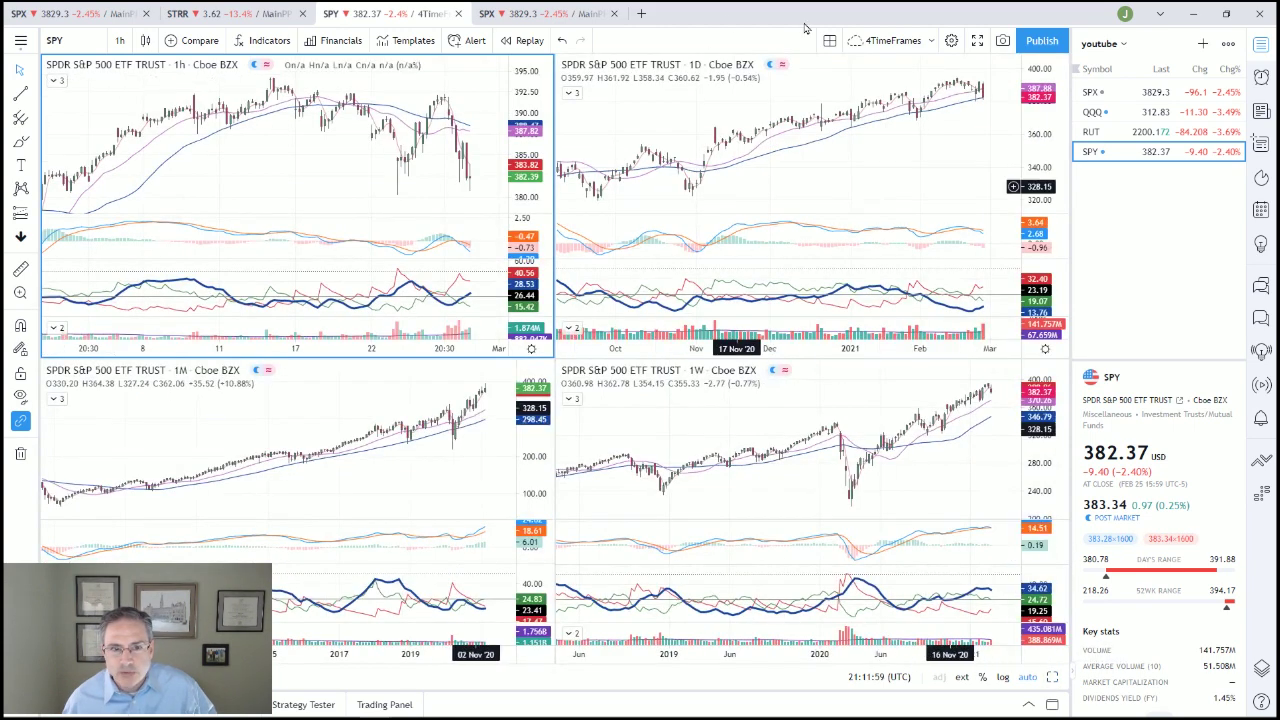
# Load QQQ into all four charts and inspect the weekly chart's MACD pane enlarged before restoring it
pyautogui.click(1133, 112)
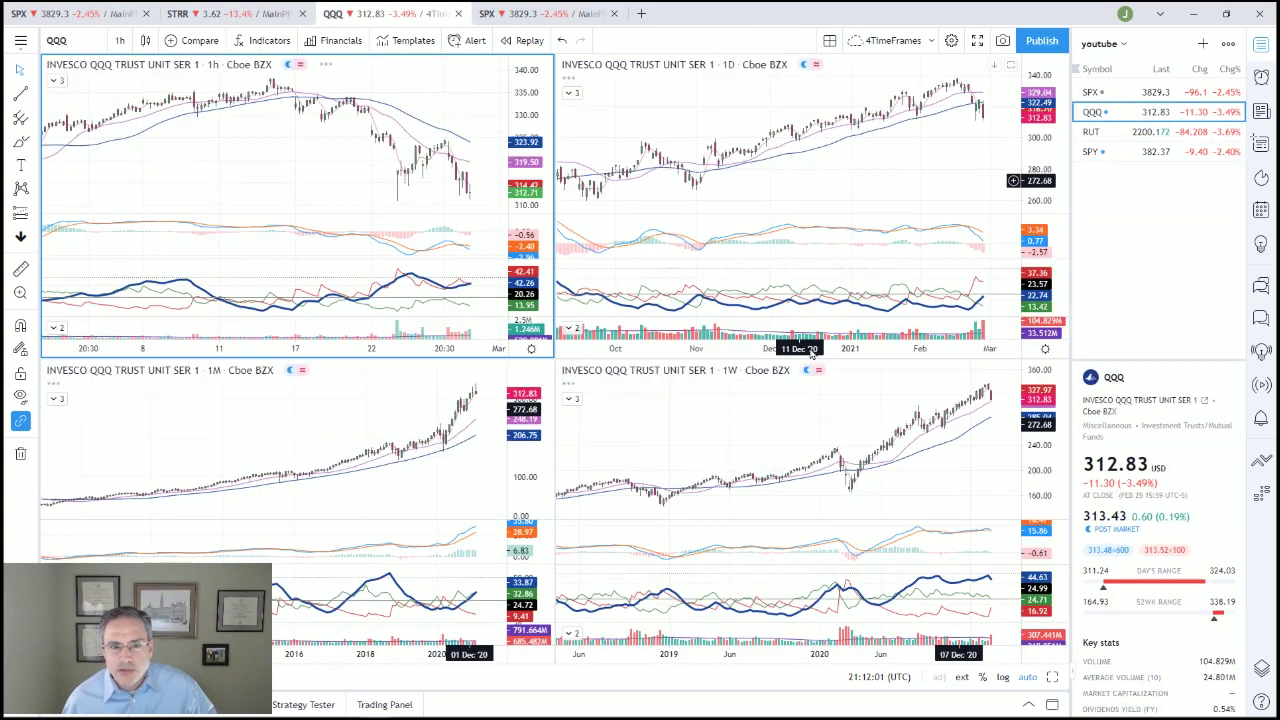
pyautogui.click(453, 487)
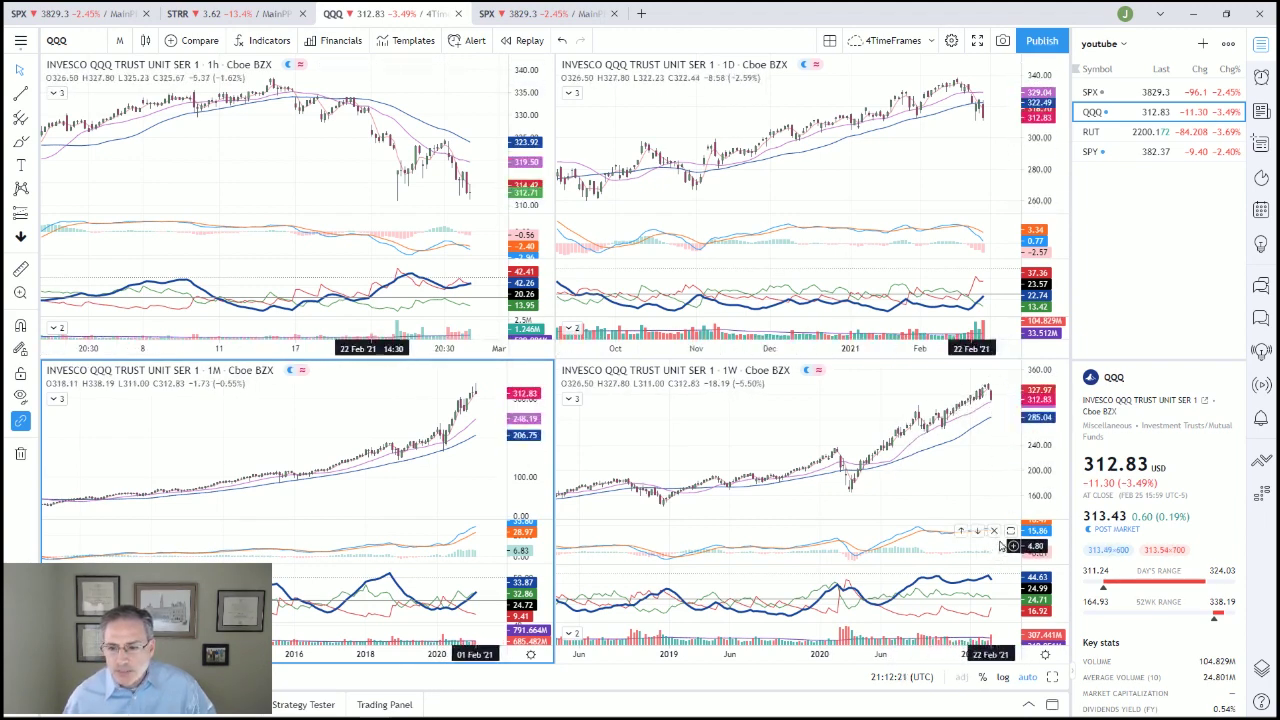
pyautogui.click(1011, 531)
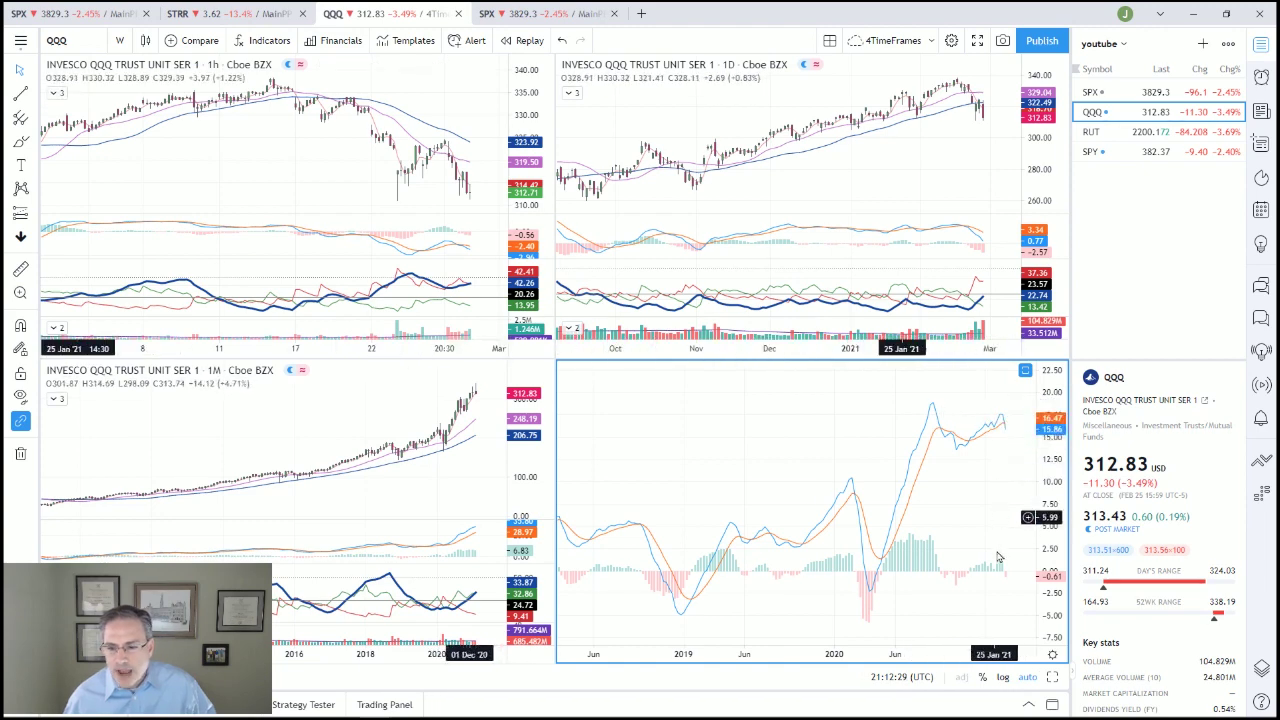
pyautogui.click(1031, 372)
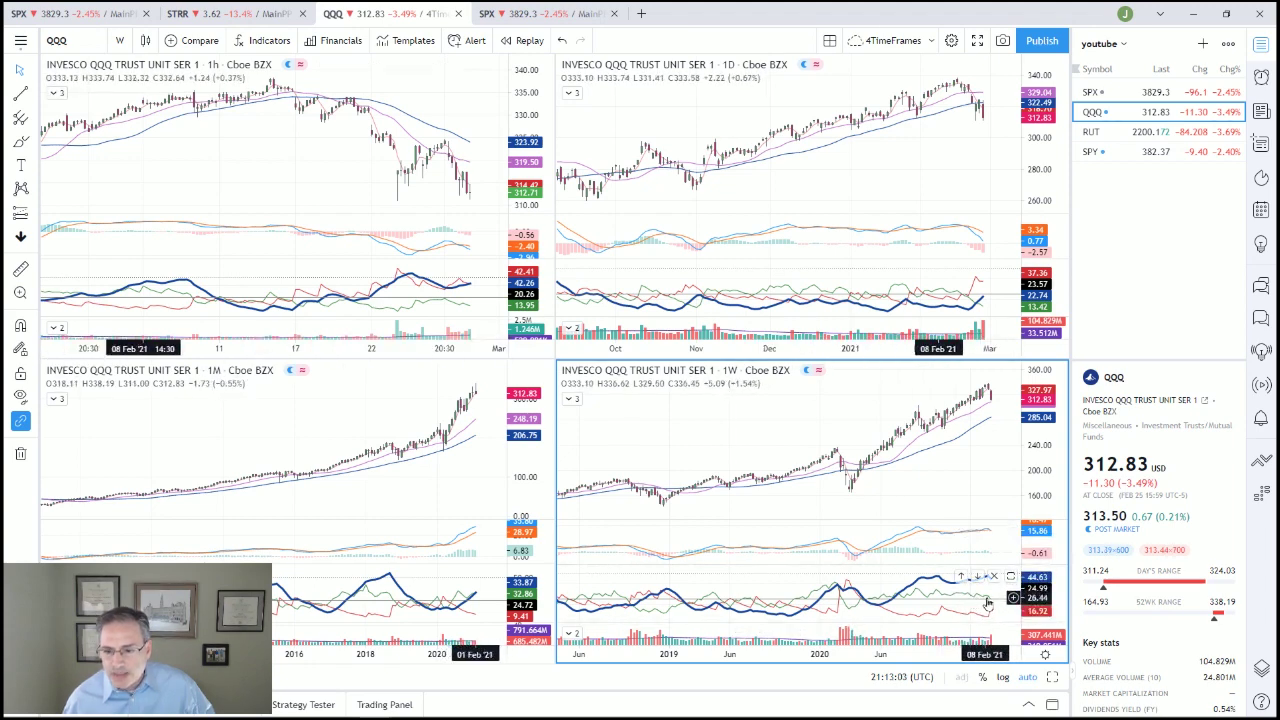
# Examine the QQQ daily chart's price trend and indicators at full size, and restore the four-chart view
pyautogui.click(892, 169)
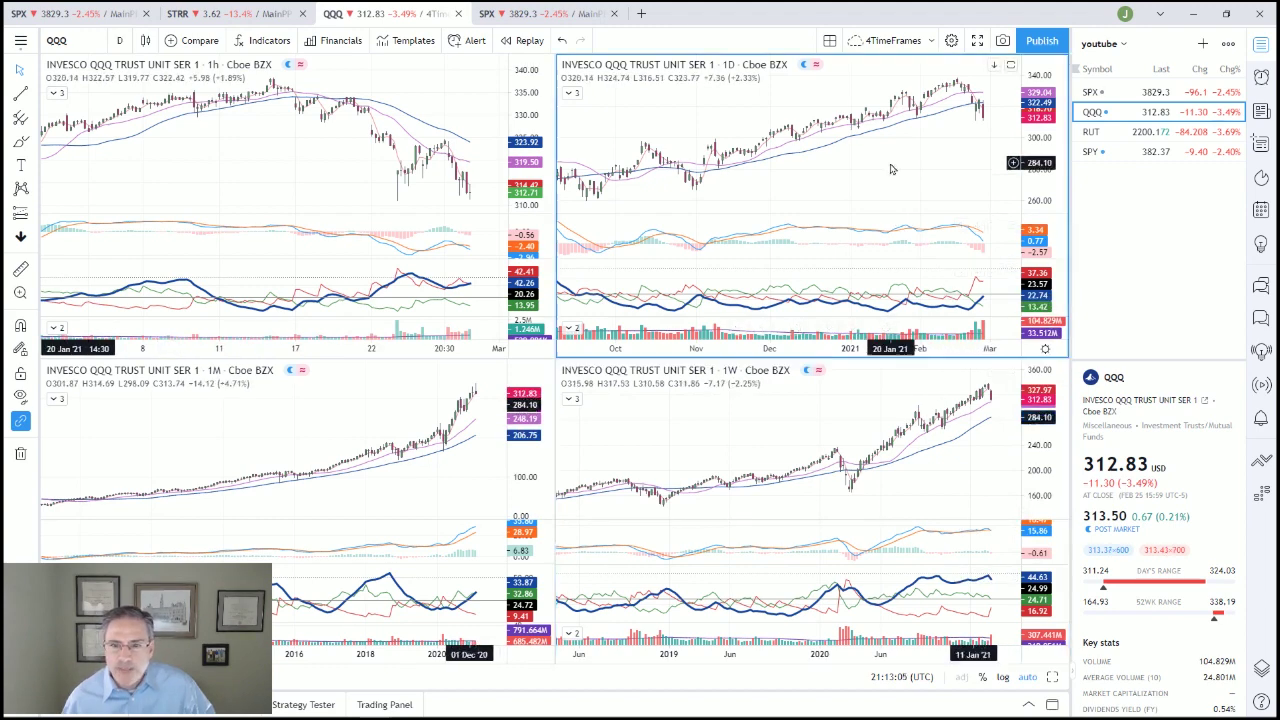
pyautogui.scroll(-2, 892, 169)
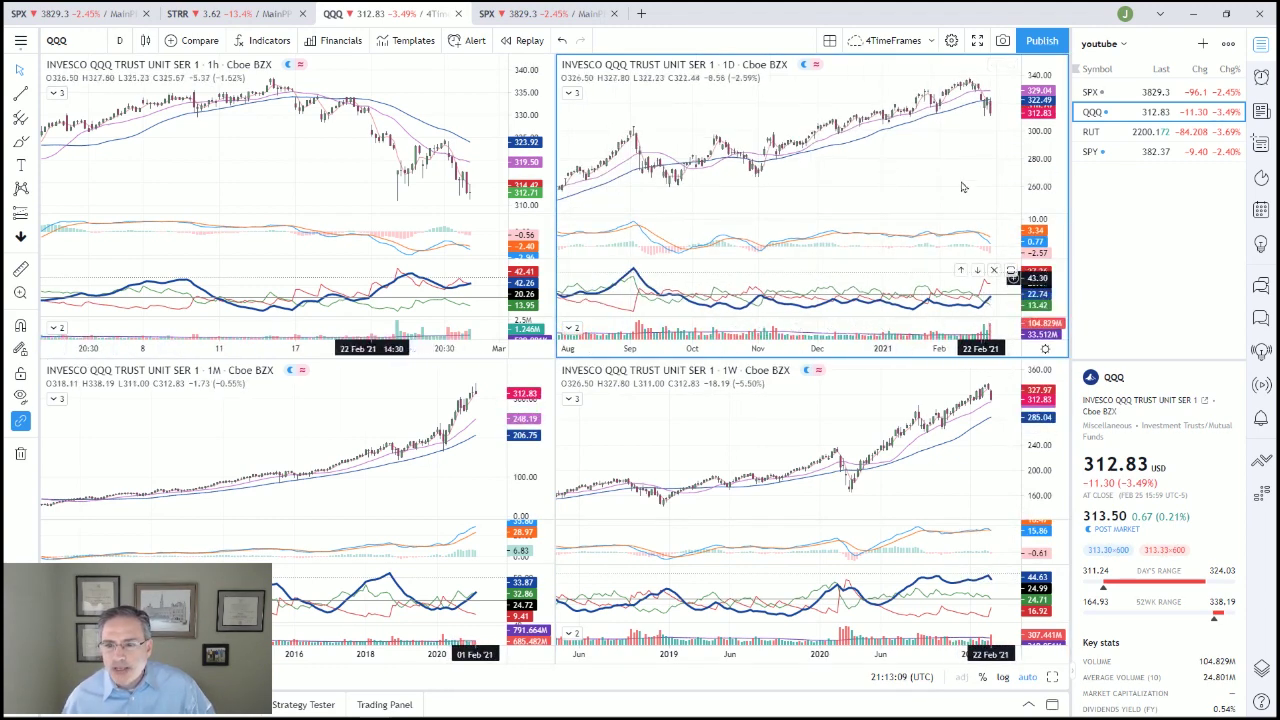
pyautogui.click(1053, 678)
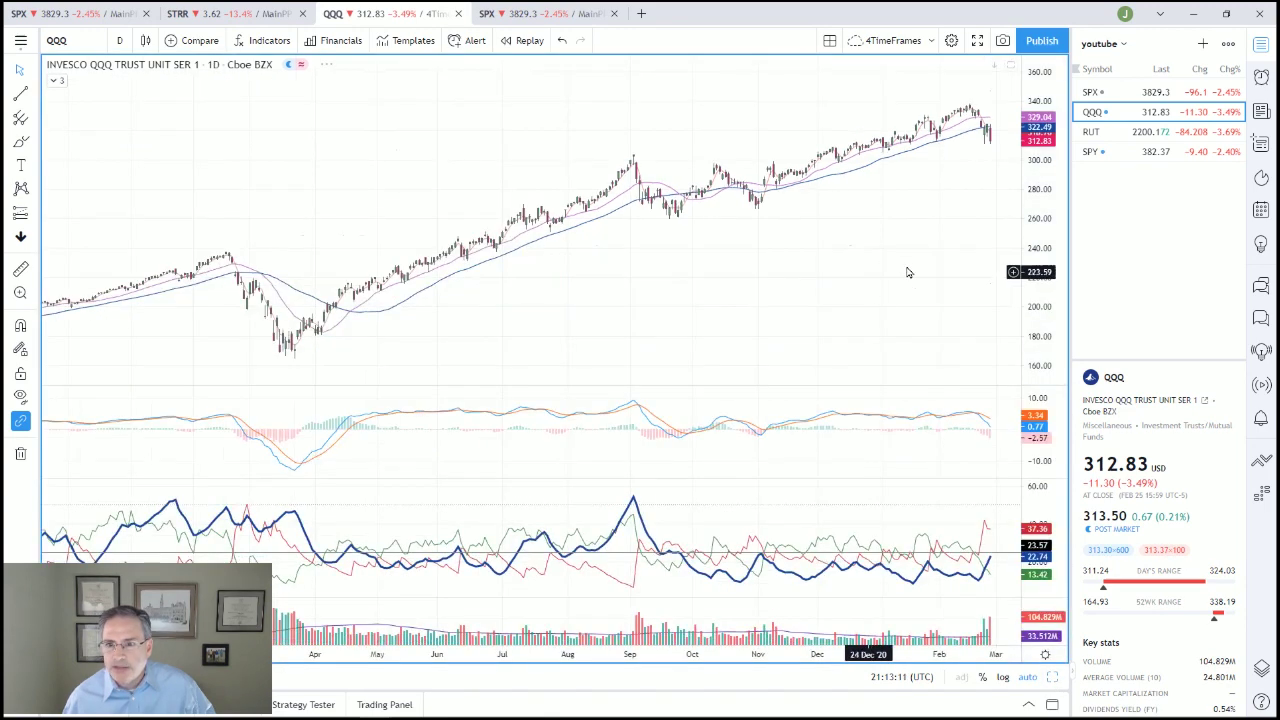
pyautogui.scroll(3, 906, 268)
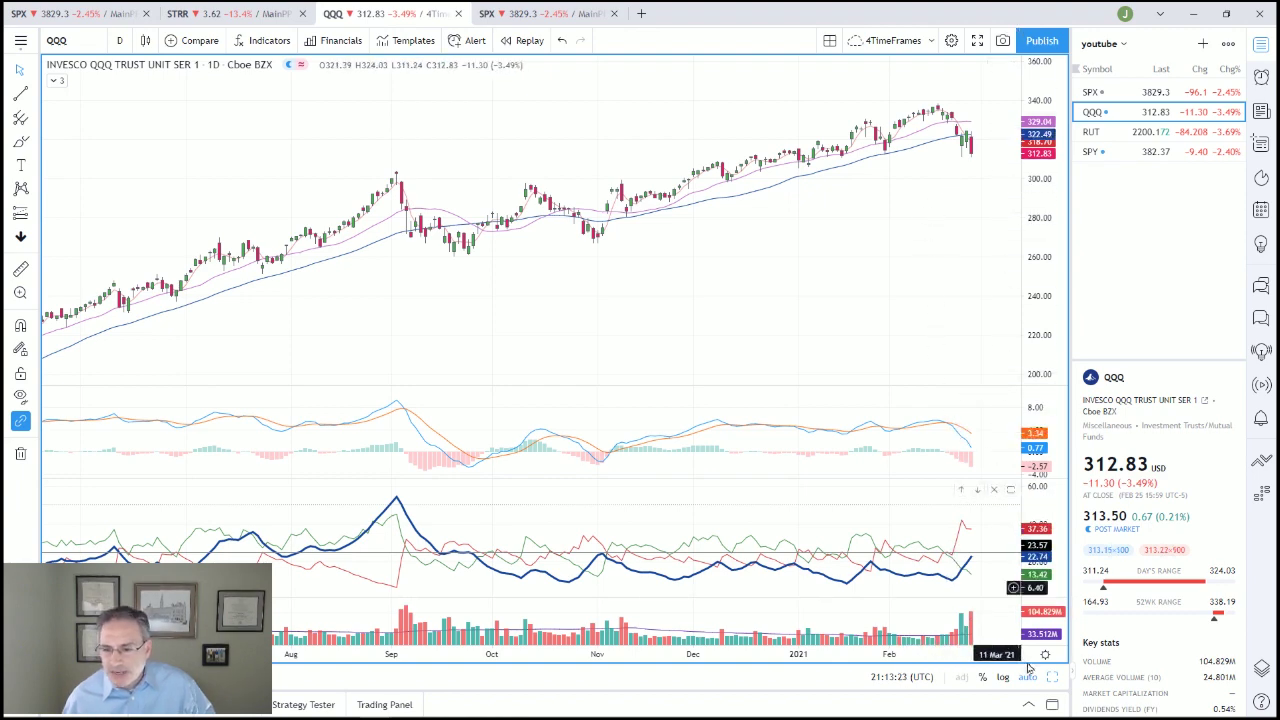
pyautogui.hotkey('alt', 'Return')
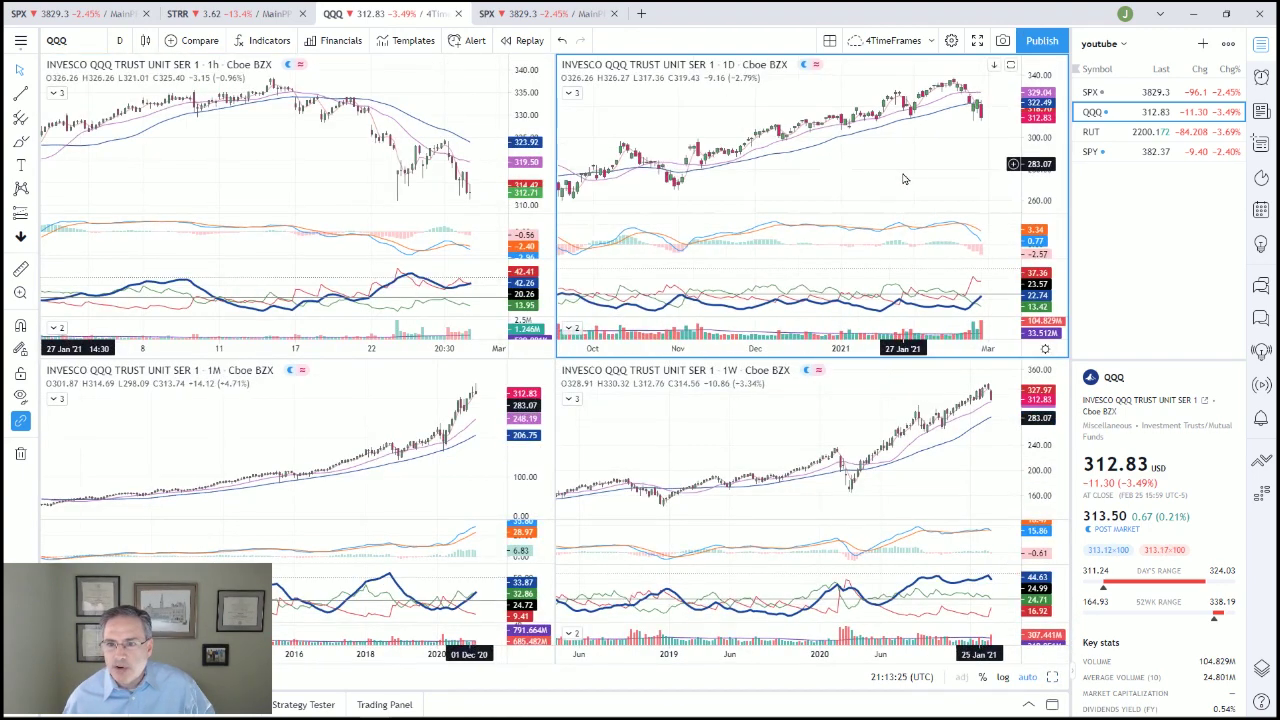
pyautogui.scroll(-1, 903, 179)
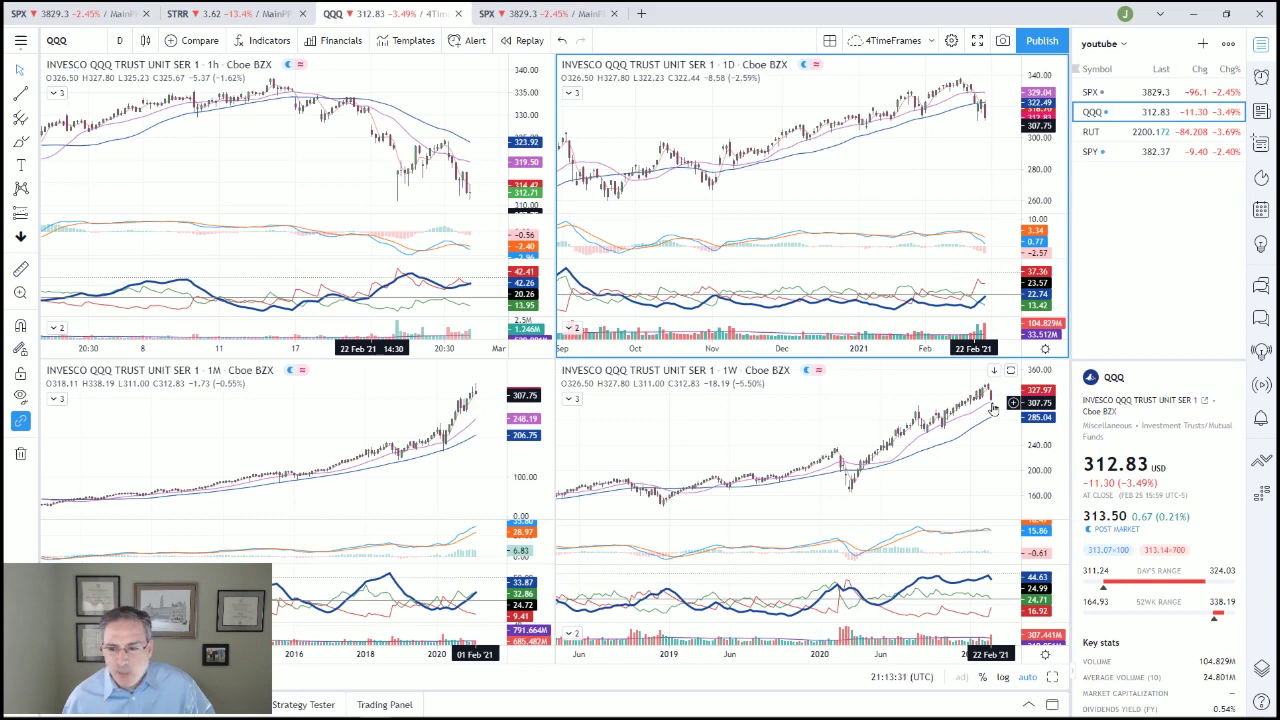
# Examine the QQQ hourly chart's price trend and indicators at full size over a longer date range, and restore the four-chart view
pyautogui.click(1105, 92)
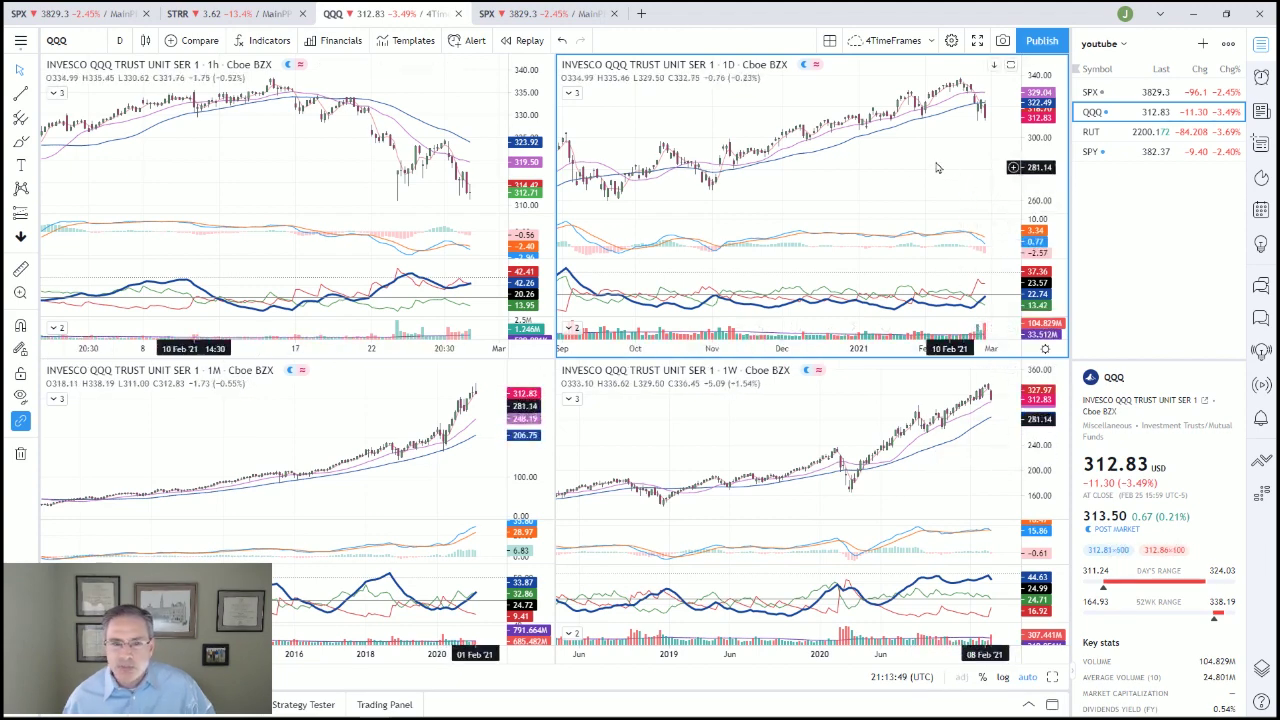
pyautogui.click(333, 192)
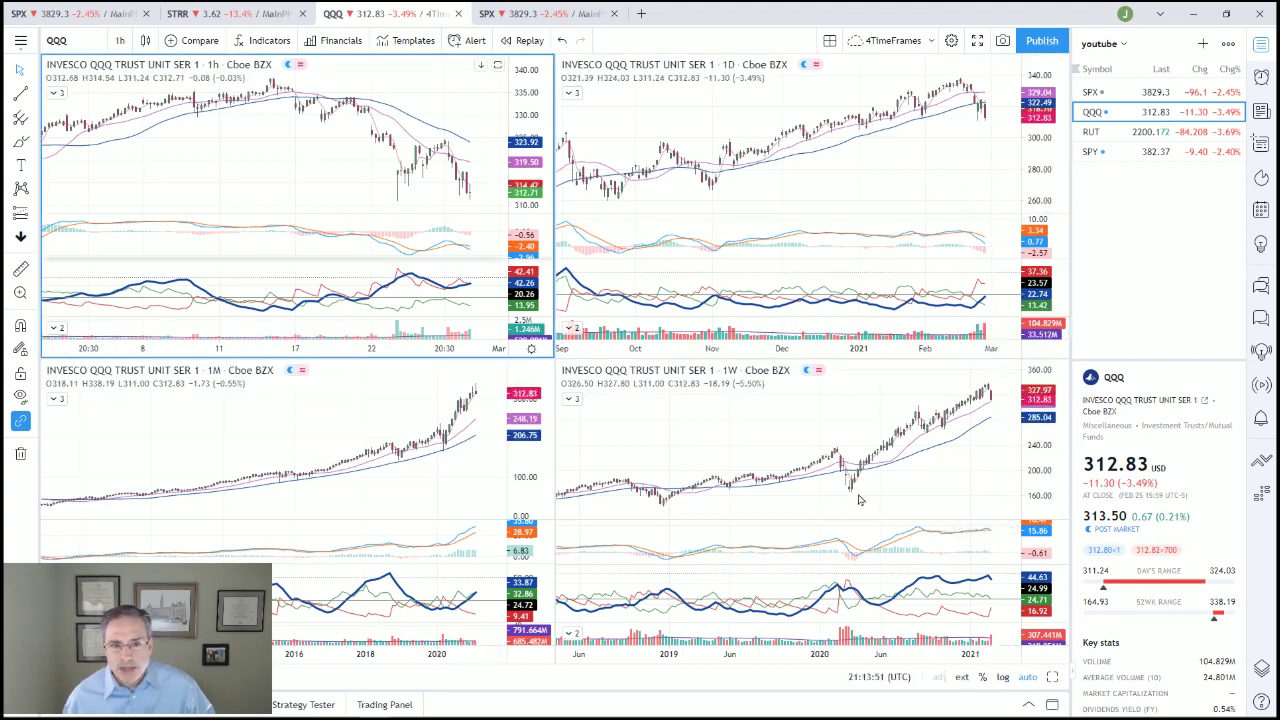
pyautogui.click(1051, 679)
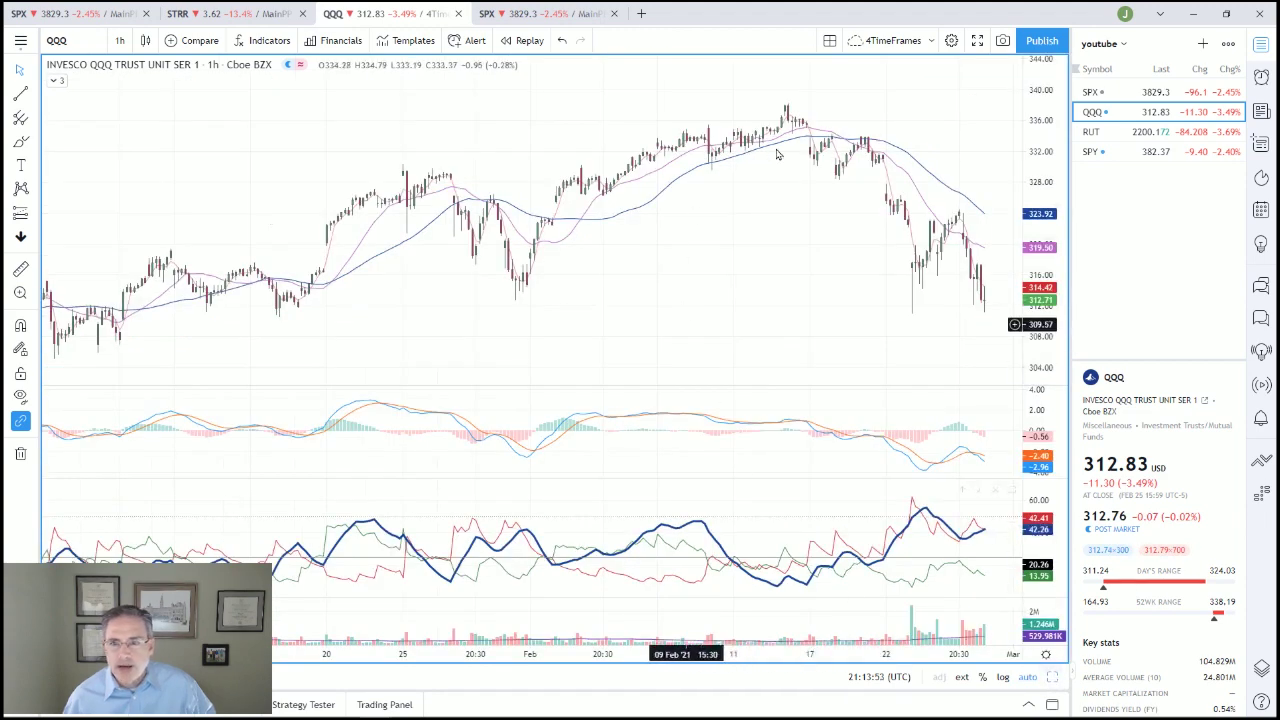
pyautogui.scroll(1, 829, 234)
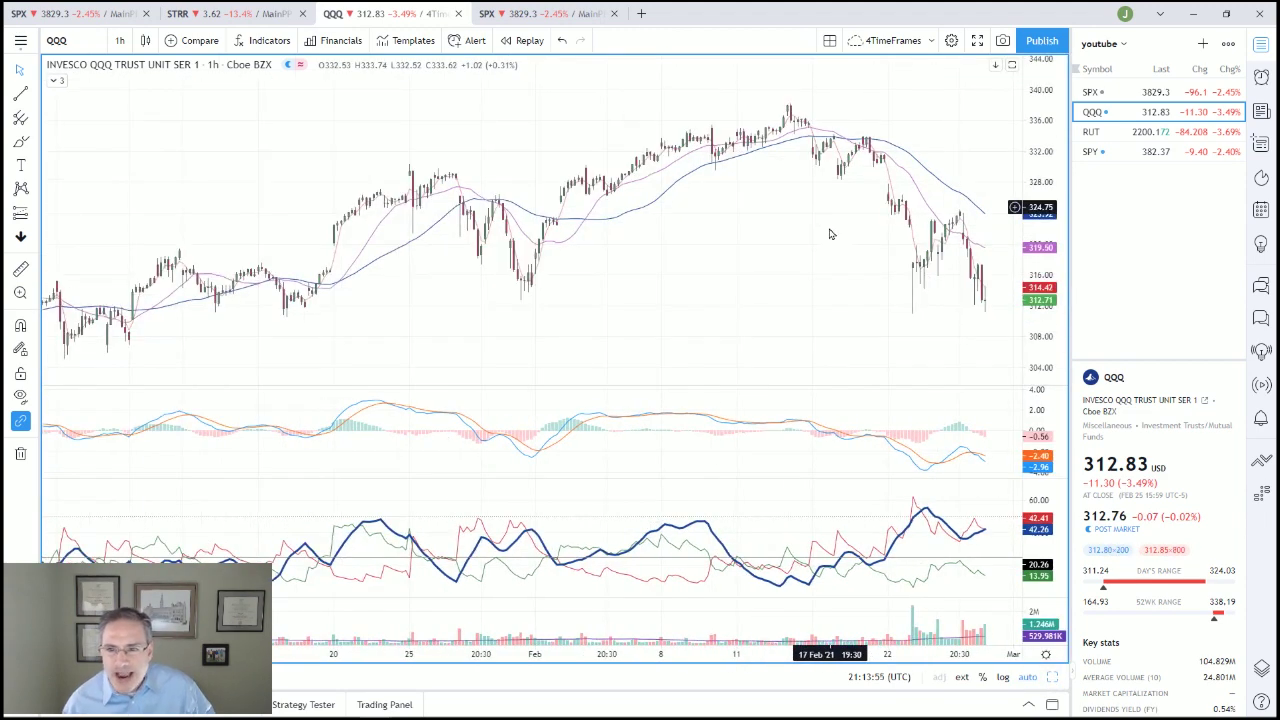
pyautogui.scroll(1, 829, 234)
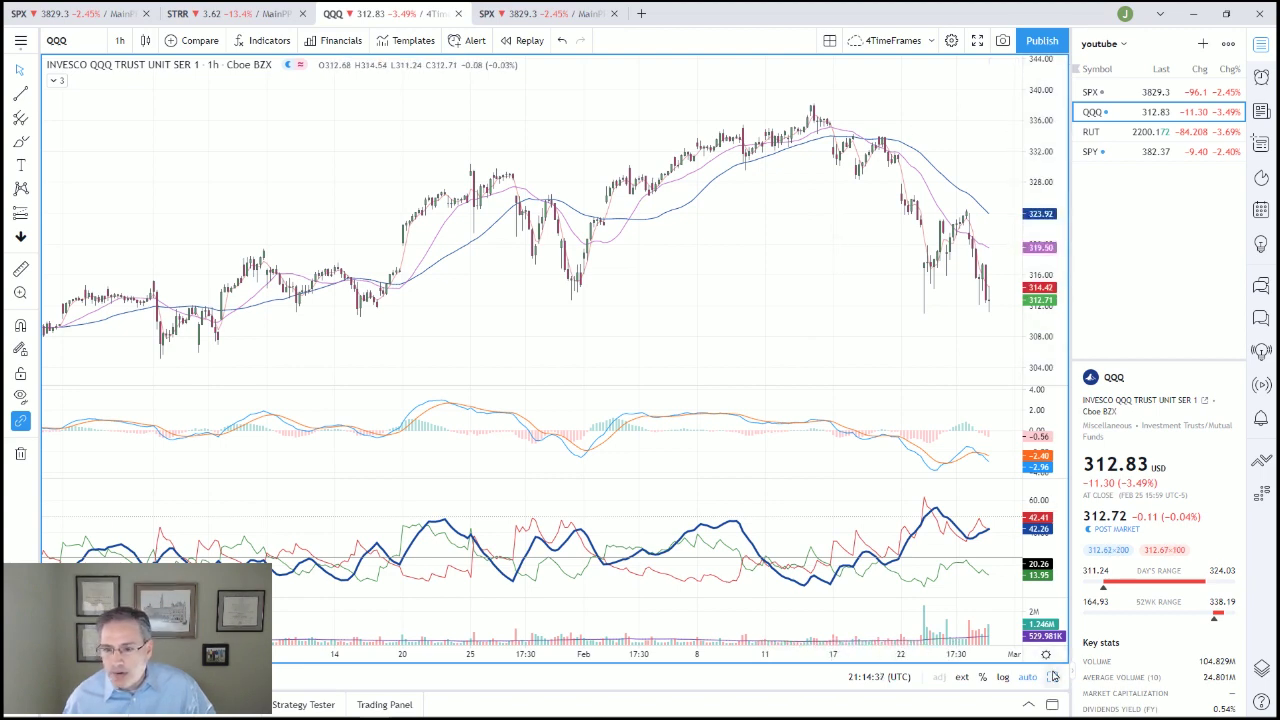
pyautogui.click(1053, 676)
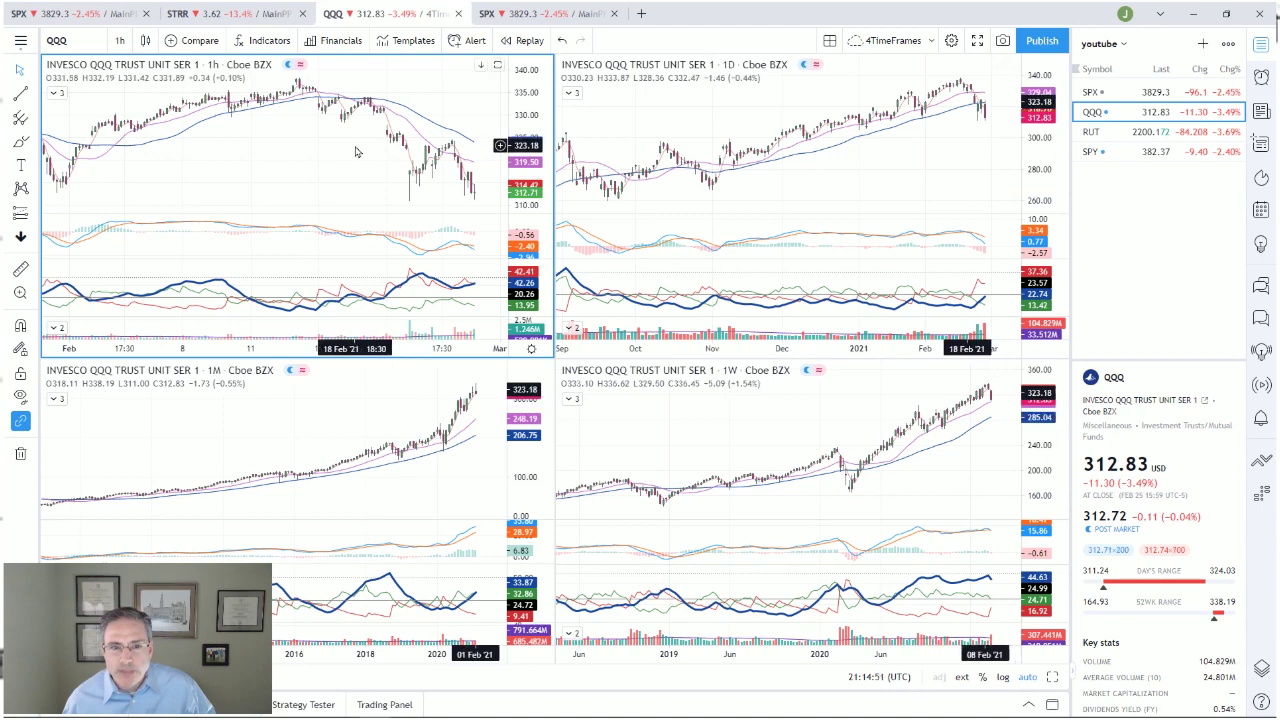
# Compare the QQQ daily and weekly trends by making each of those charts active in turn
pyautogui.click(836, 172)
pyautogui.click(806, 440)
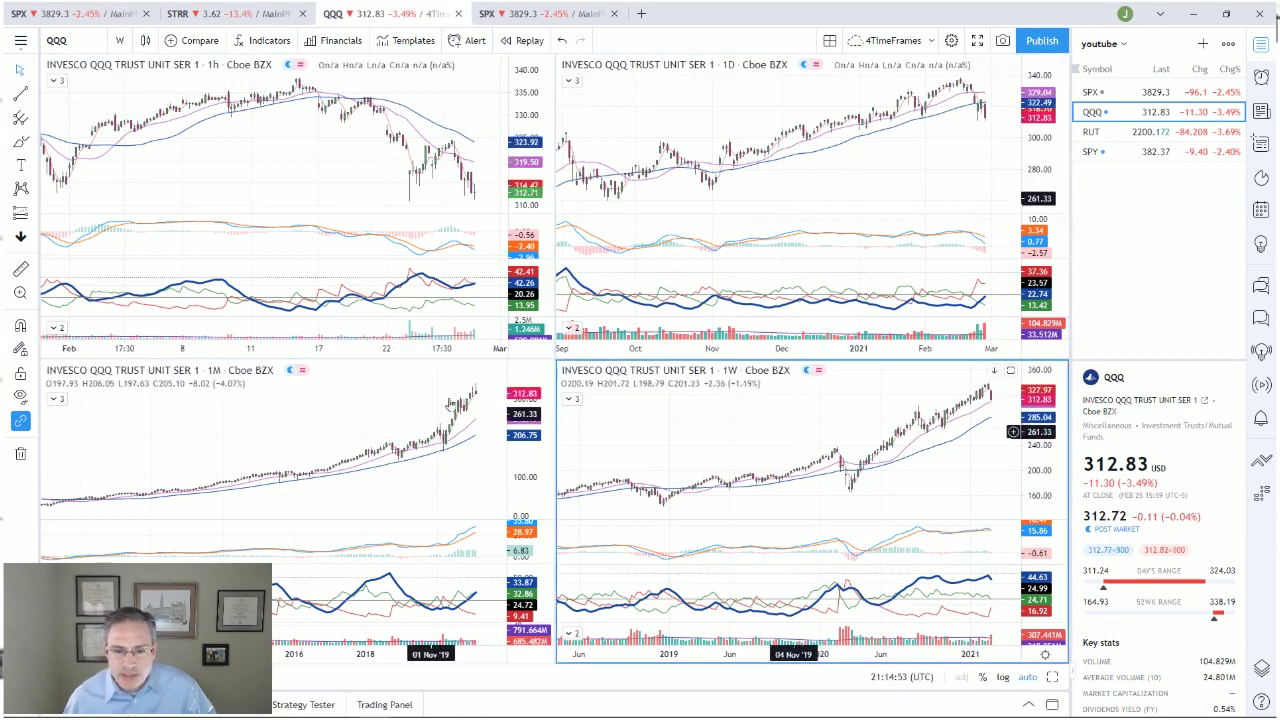